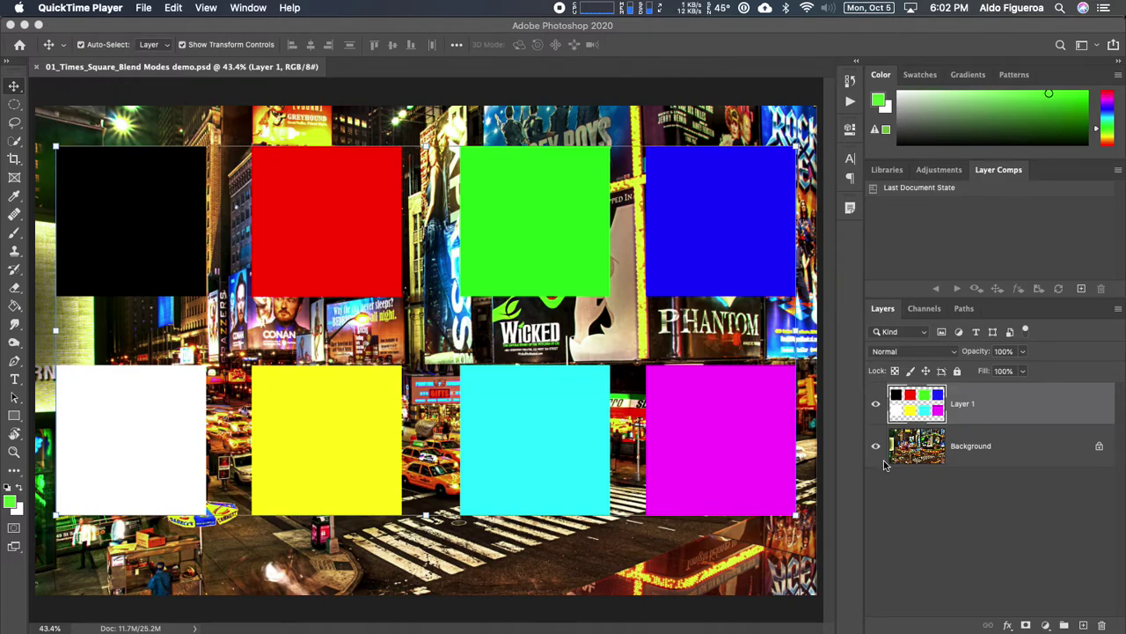
# Hide and show Layer 1 to compare the colour squares with the background photo, and select Layer 1 again
pyautogui.click(877, 404)
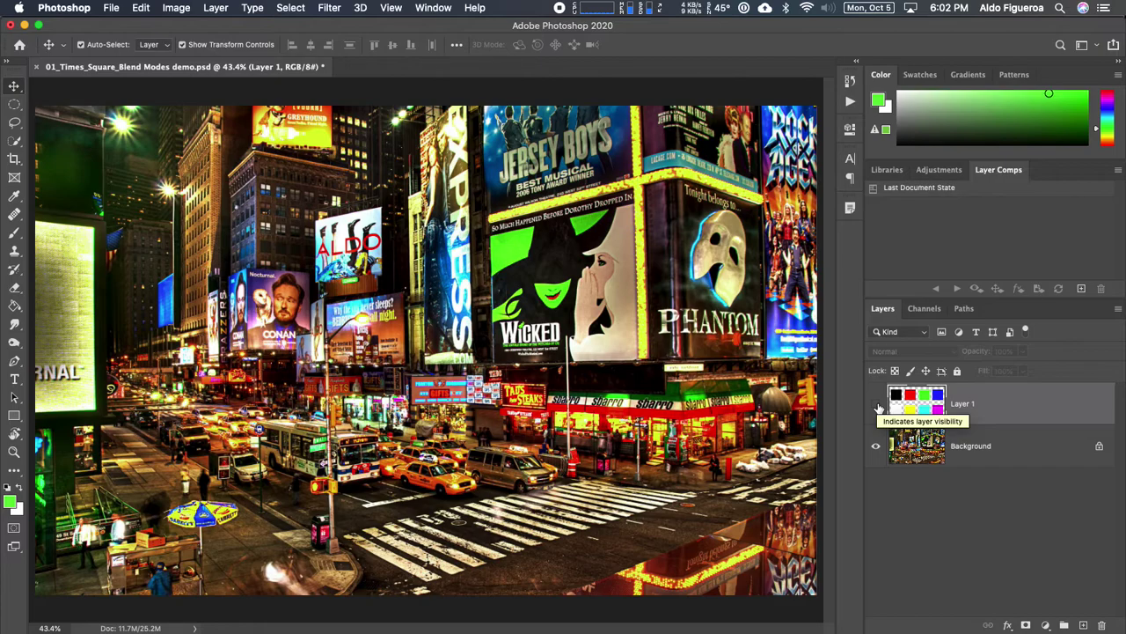
pyautogui.click(877, 405)
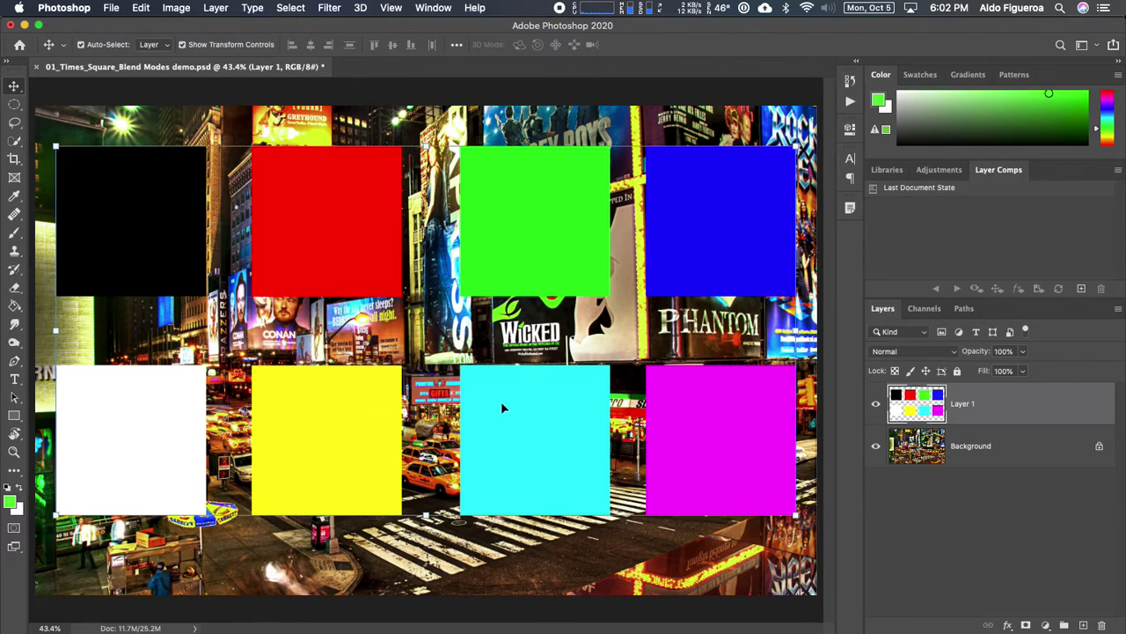
pyautogui.click(679, 331)
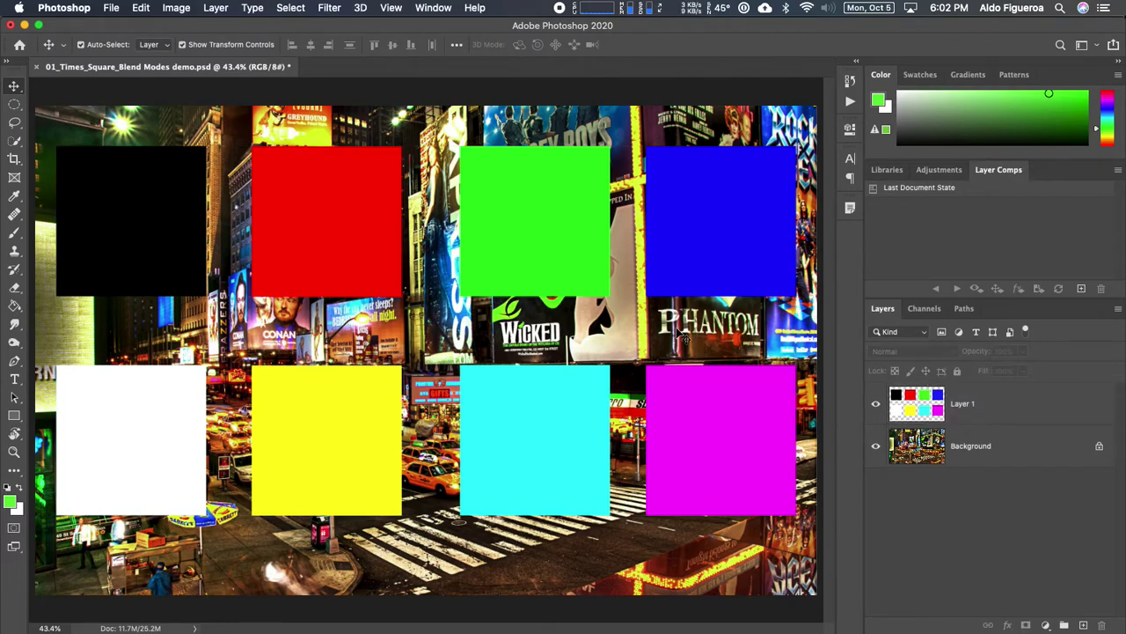
pyautogui.click(976, 405)
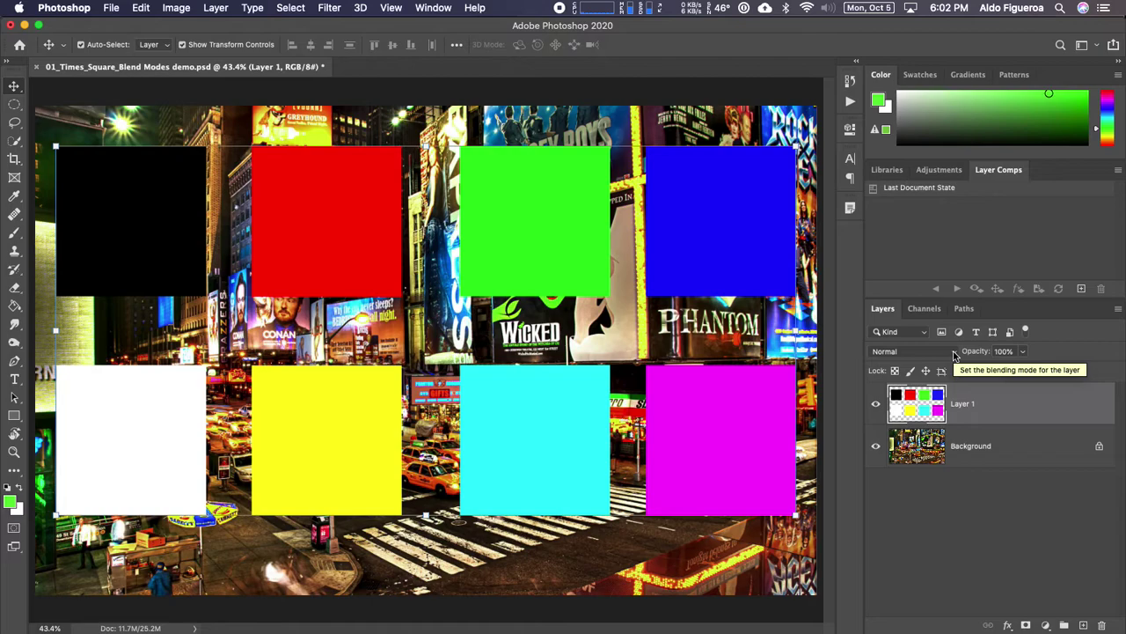
# Lower Layer 1's opacity to 64%
pyautogui.click(1005, 351)
pyautogui.click(1026, 352)
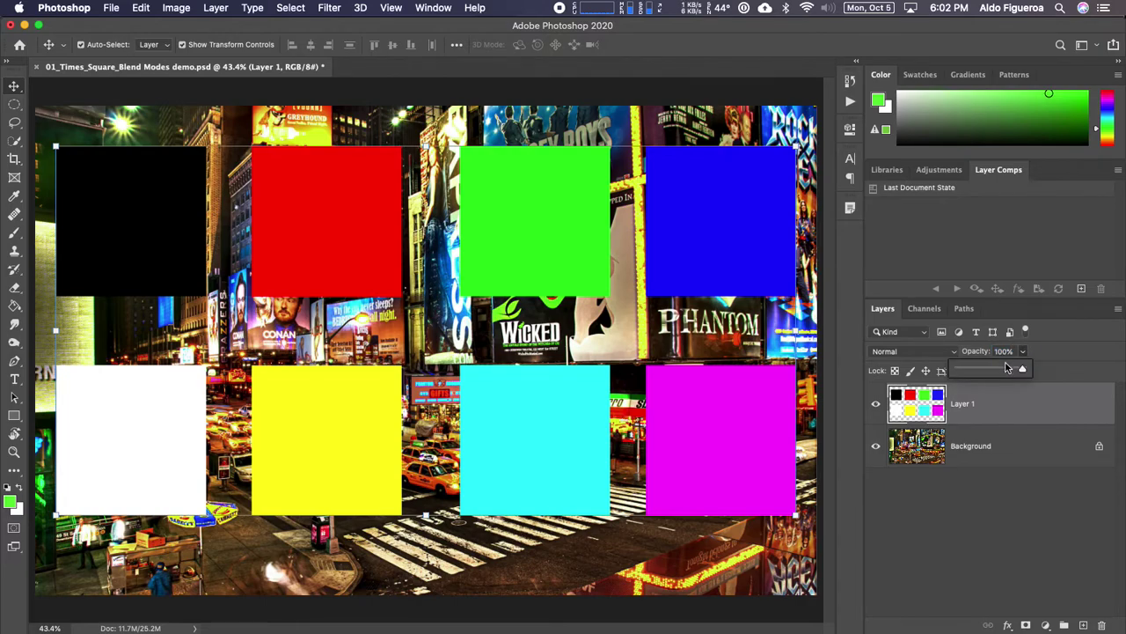
pyautogui.moveTo(1022, 368); pyautogui.dragTo(999, 370)
pyautogui.click(1041, 349)
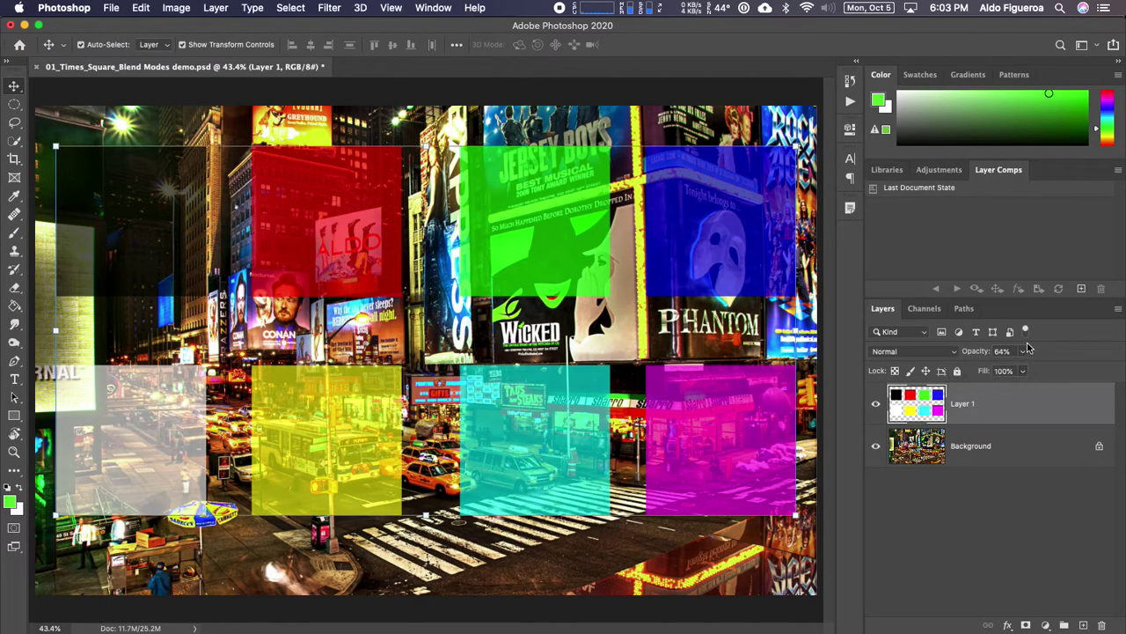
# Reduce Layer 1's opacity further to 49% and bring it back up to 100%
pyautogui.click(983, 353)
pyautogui.moveTo(982, 353)
pyautogui.mouseDown()
pyautogui.moveTo(963, 354)
pyautogui.moveTo(987, 353)
pyautogui.moveTo(971, 357)
pyautogui.mouseUp()
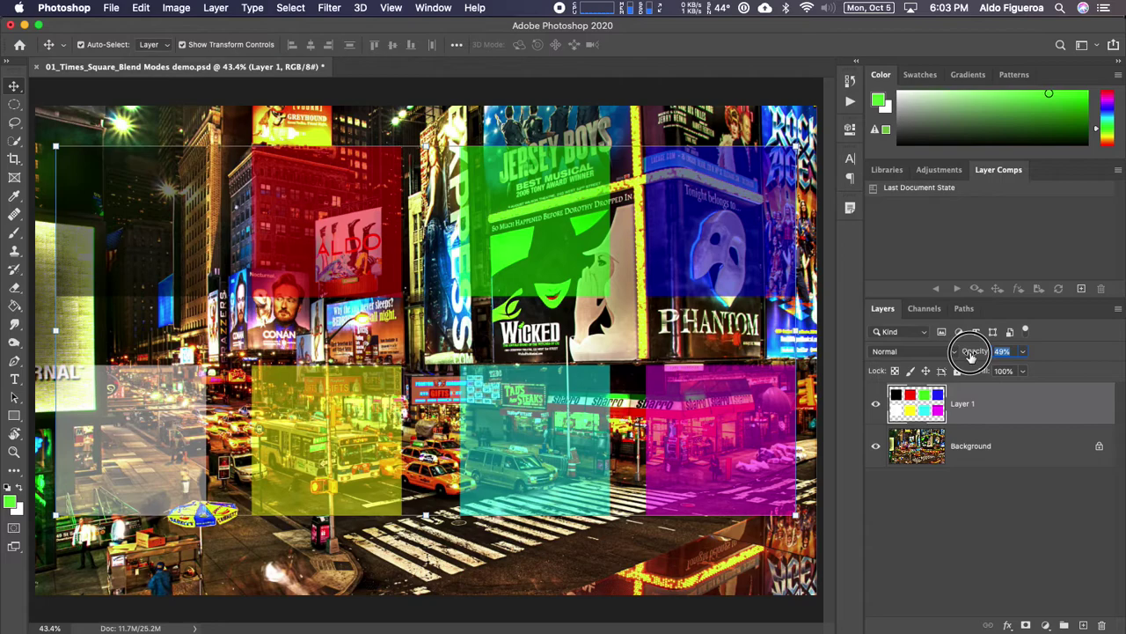
pyautogui.moveTo(972, 354); pyautogui.dragTo(1009, 351)
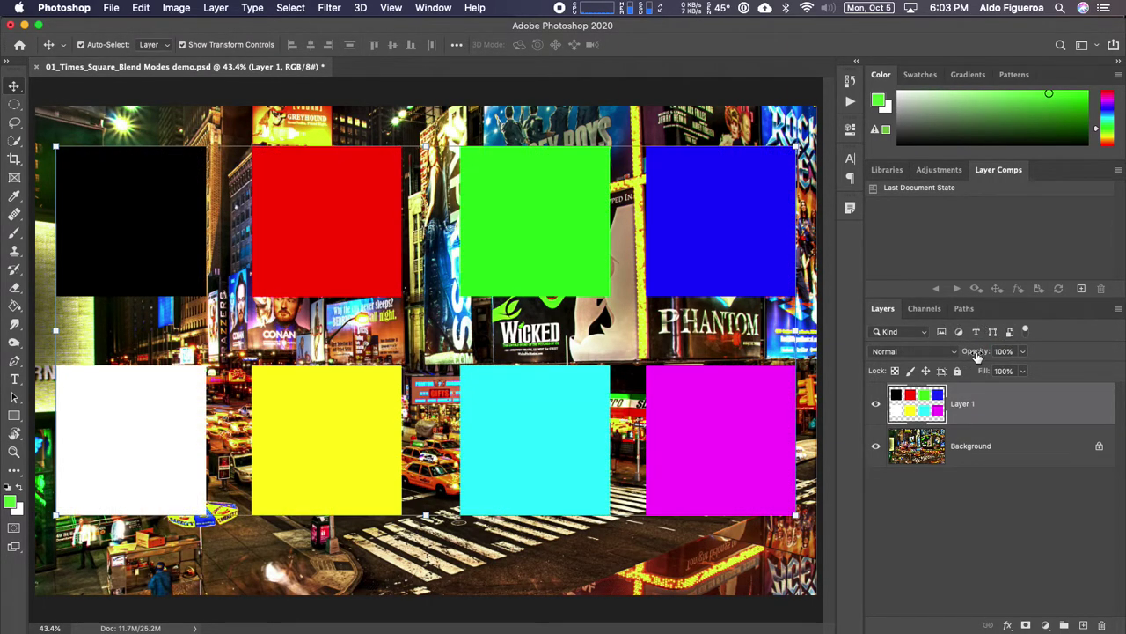
# Set Layer 1's blending mode to Darken and toggle the layer's visibility to compare the effect with the original photo
pyautogui.click(926, 353)
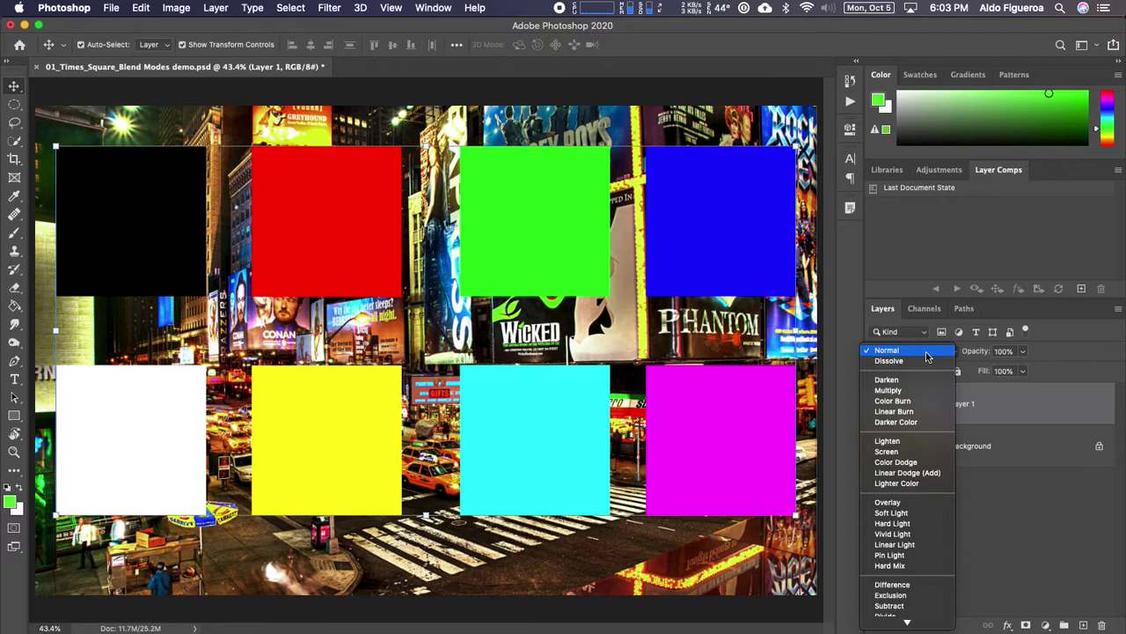
pyautogui.click(926, 356)
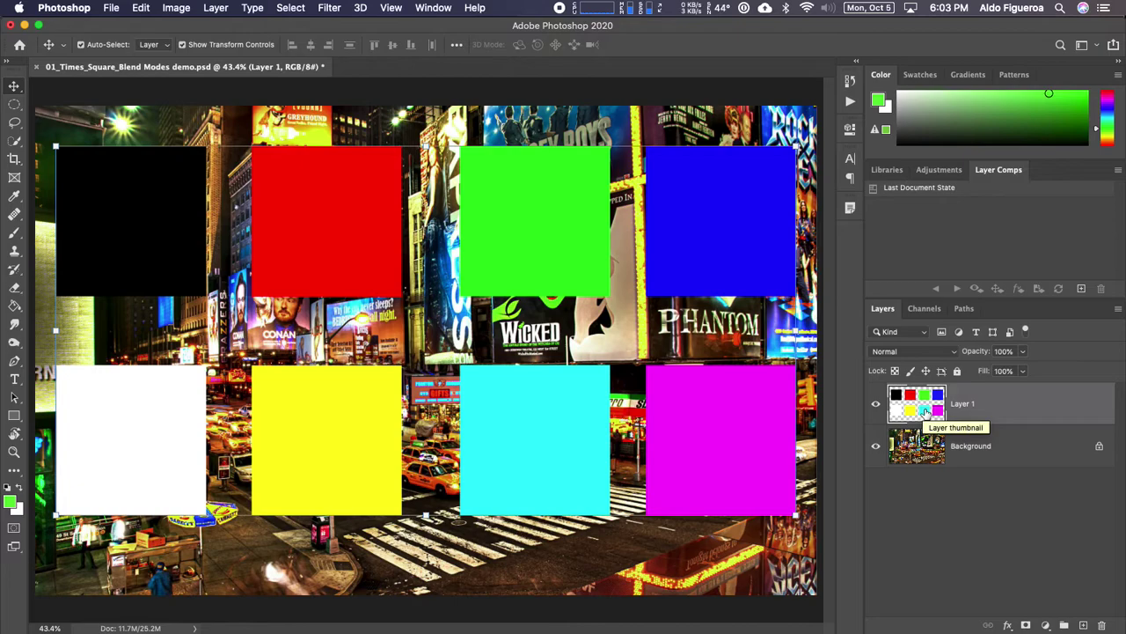
pyautogui.click(948, 355)
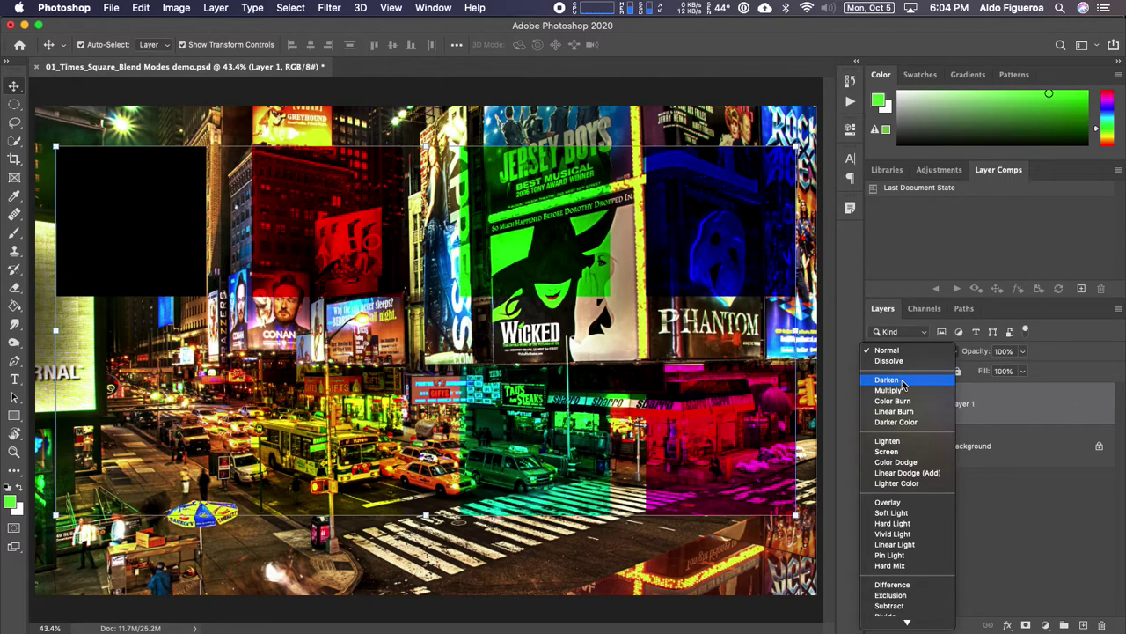
pyautogui.click(903, 385)
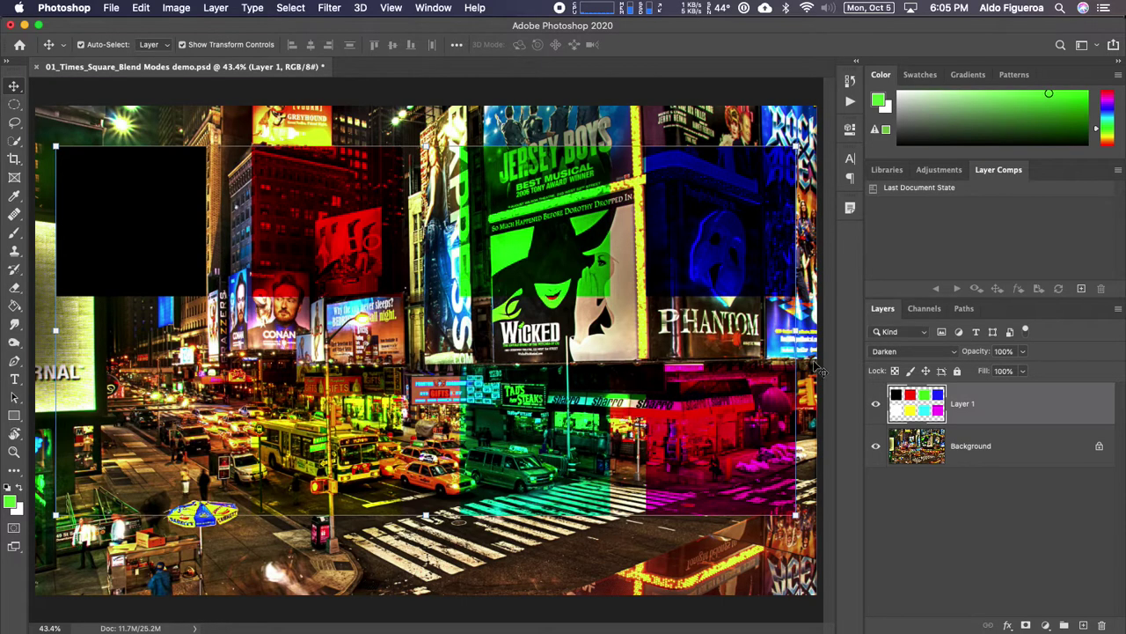
pyautogui.click(875, 404)
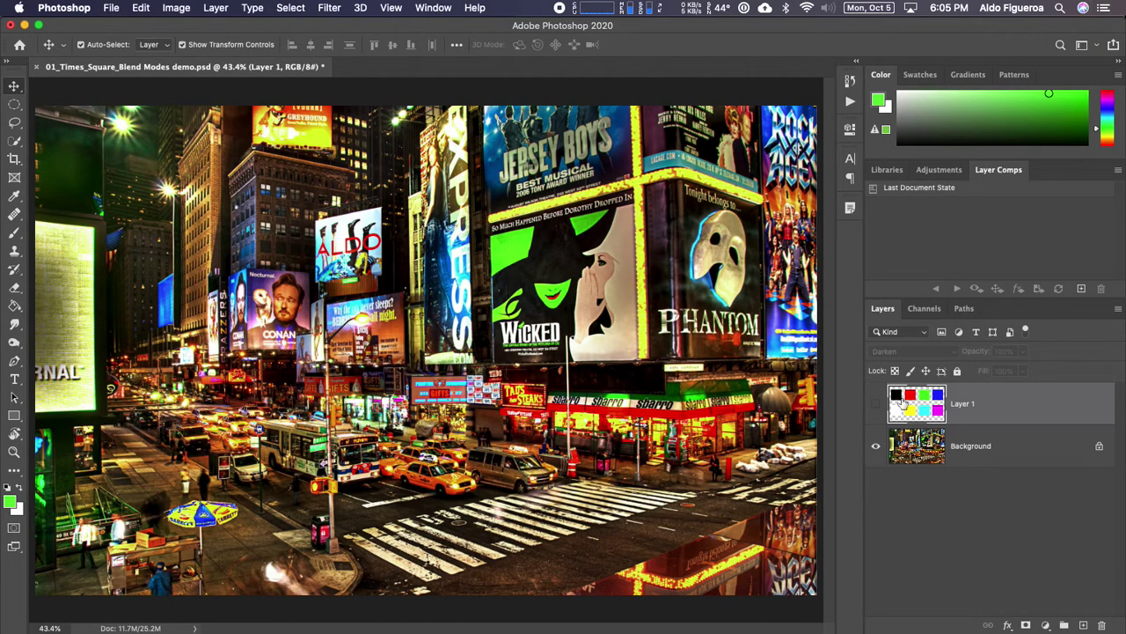
pyautogui.click(876, 404)
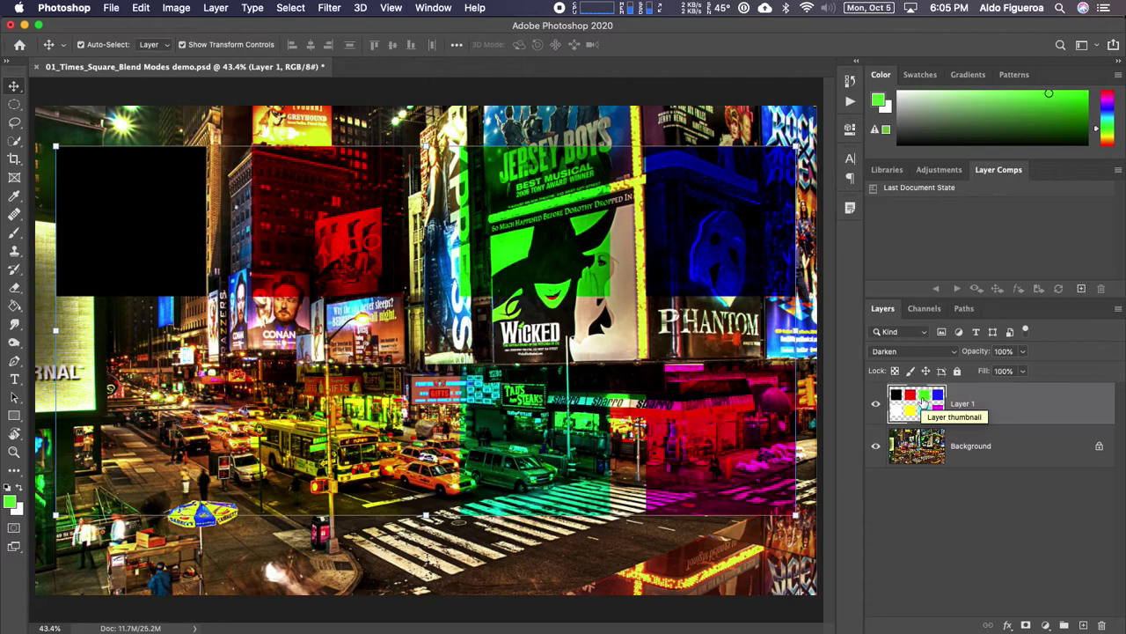
# Try the remaining darkening modes on Layer 1 in turn: Multiply, Color Burn, Linear Burn and Darker Color
pyautogui.click(924, 352)
pyautogui.click(924, 352)
pyautogui.click(924, 352)
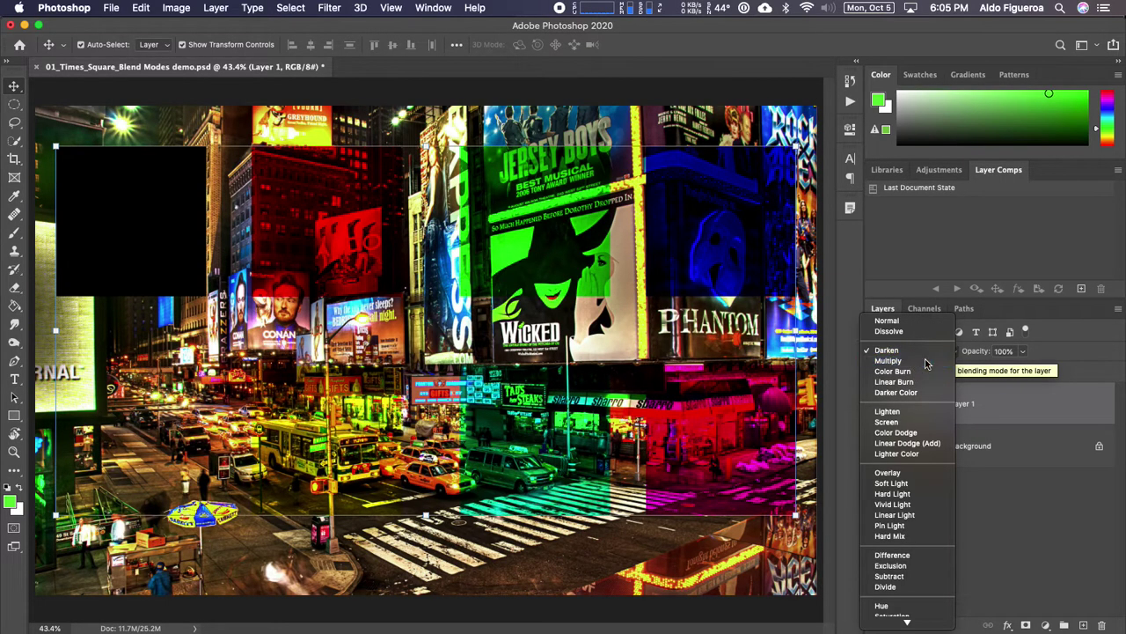
pyautogui.click(926, 361)
pyautogui.click(929, 352)
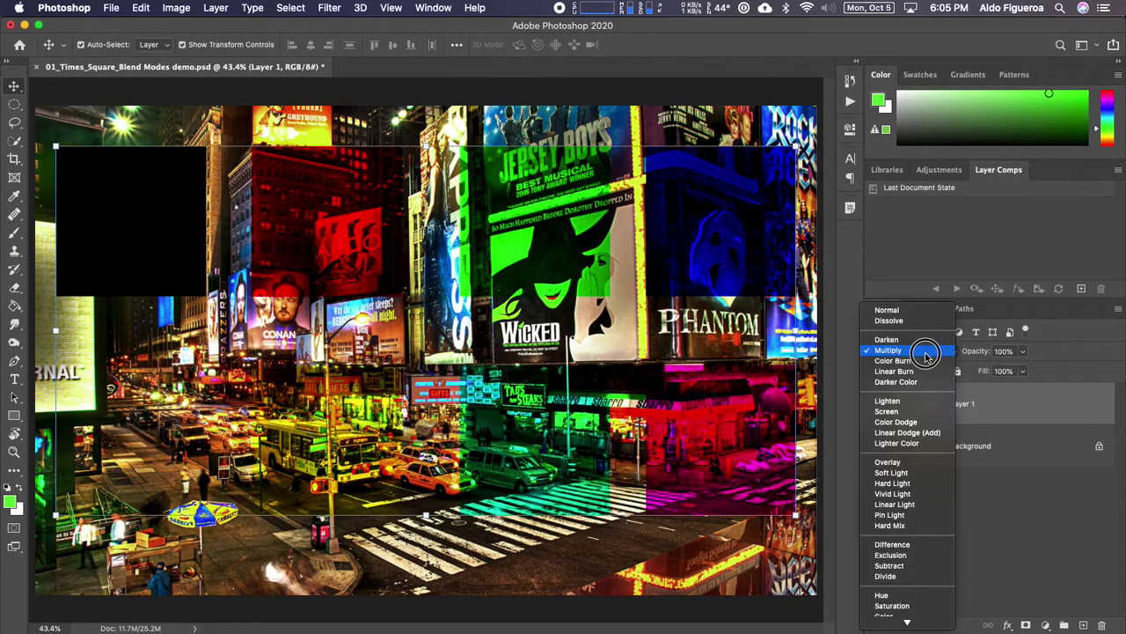
pyautogui.click(928, 361)
pyautogui.click(925, 351)
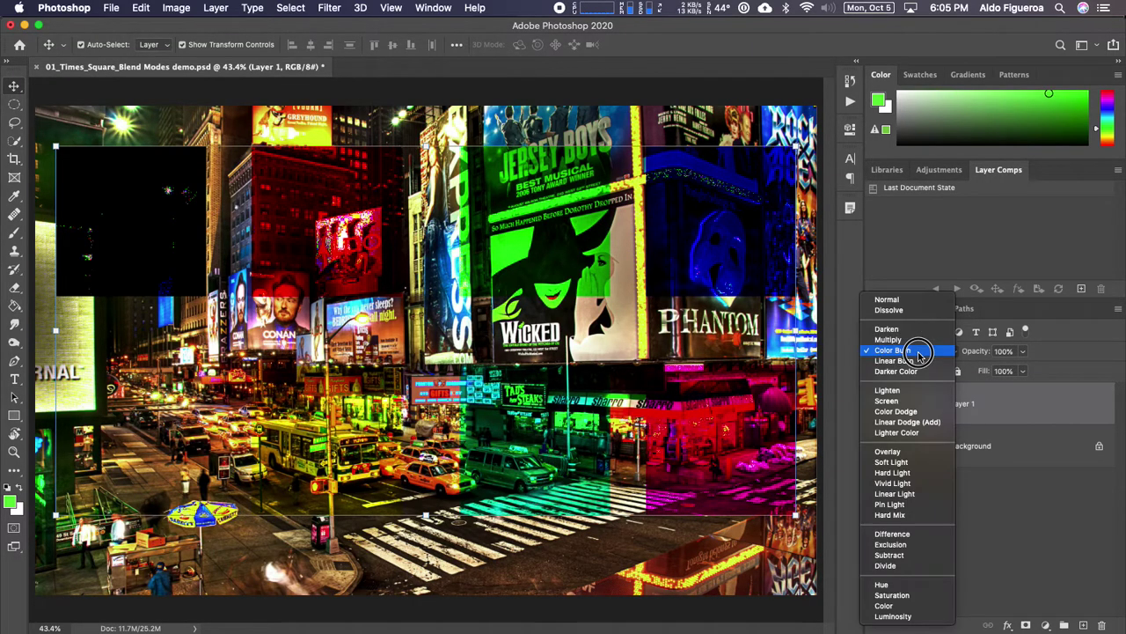
pyautogui.click(918, 362)
pyautogui.click(924, 351)
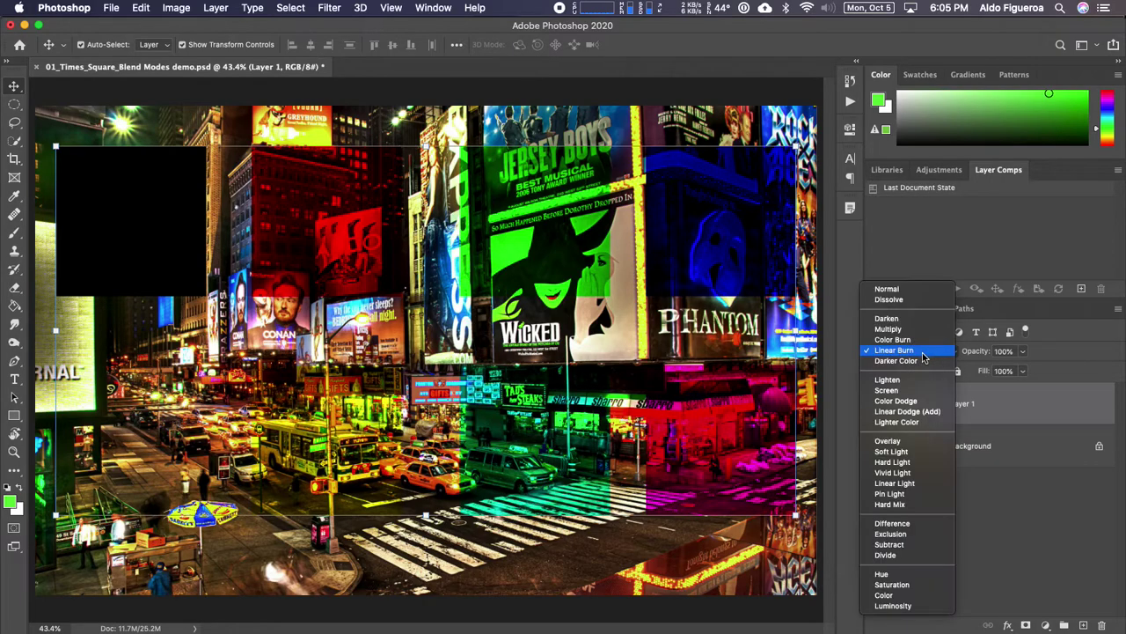
pyautogui.click(922, 362)
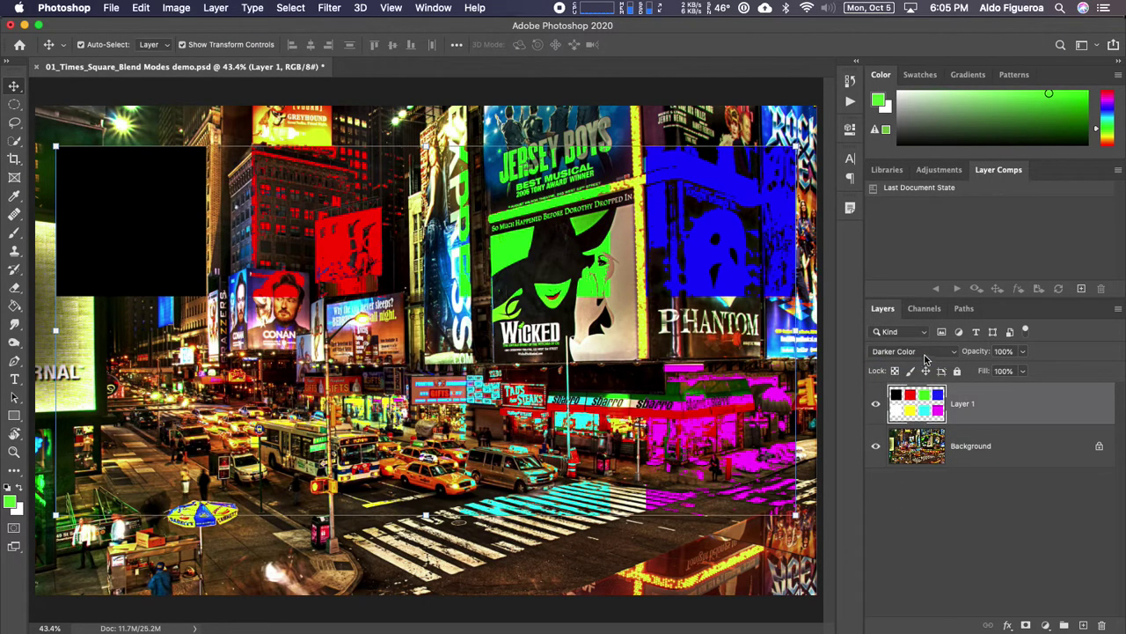
# Change Layer 1's blending mode to Lighten, preview other modes without applying them, and hide the layer
pyautogui.click(922, 352)
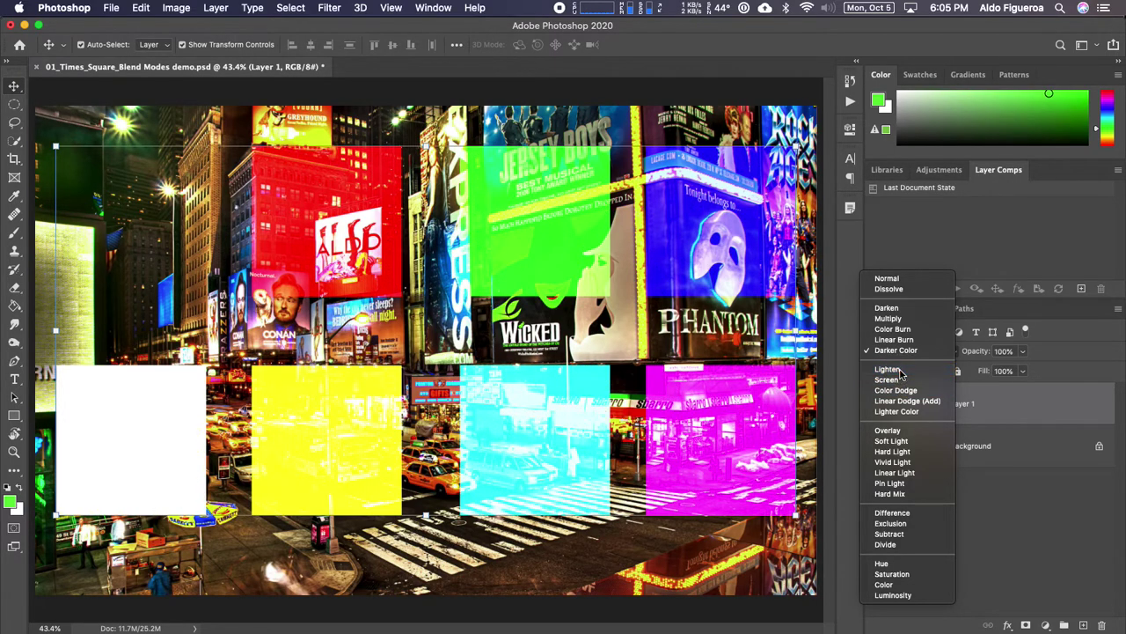
pyautogui.click(899, 371)
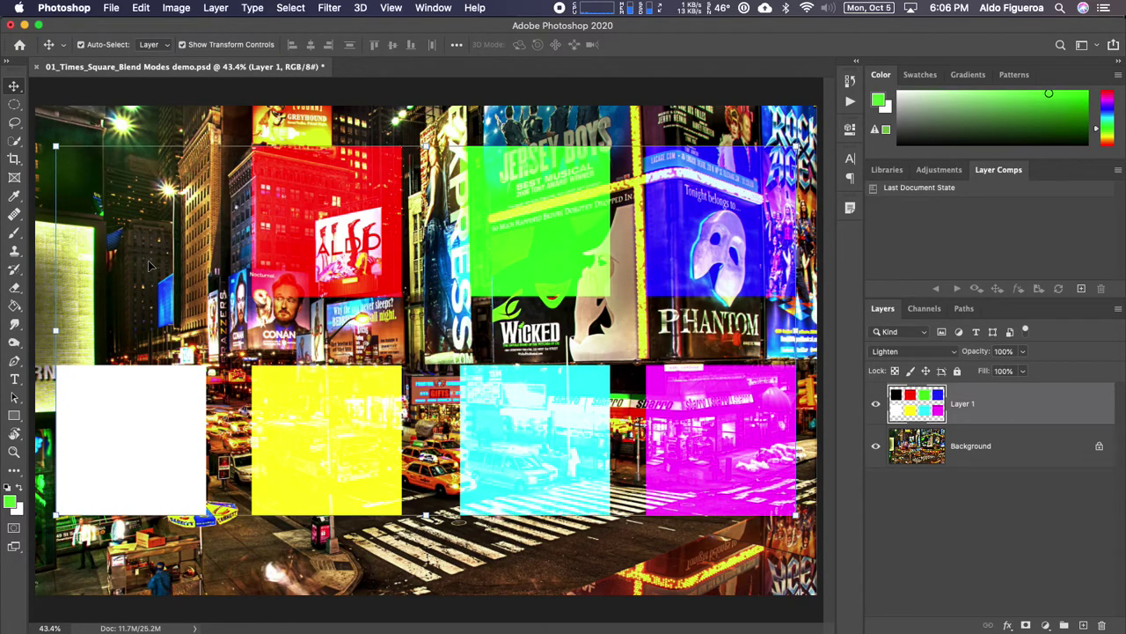
pyautogui.click(910, 352)
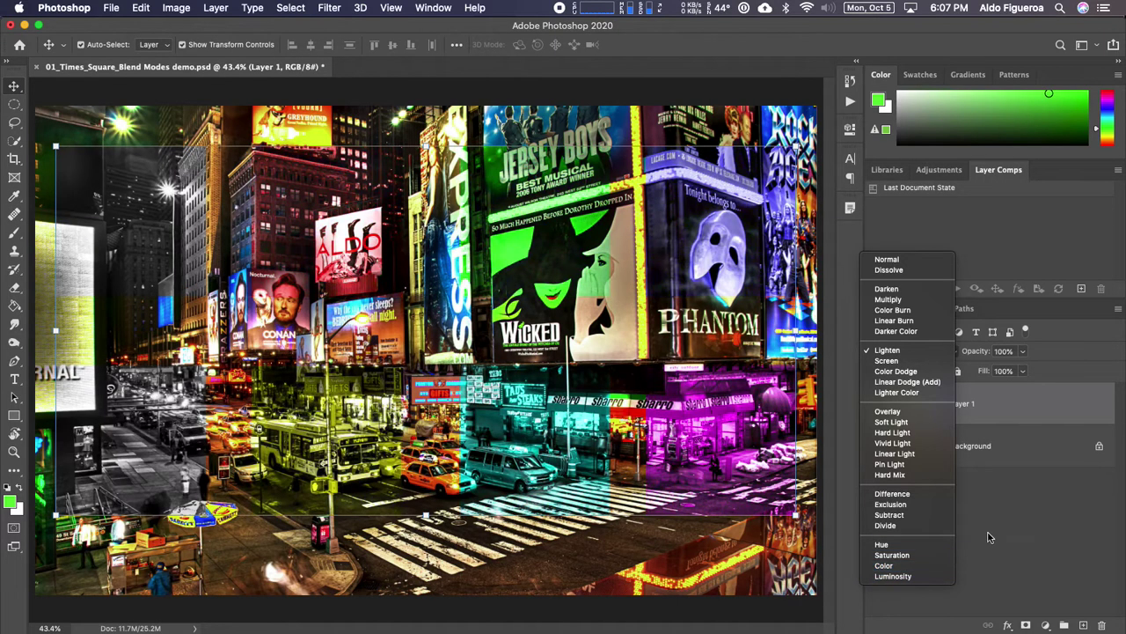
pyautogui.click(1027, 534)
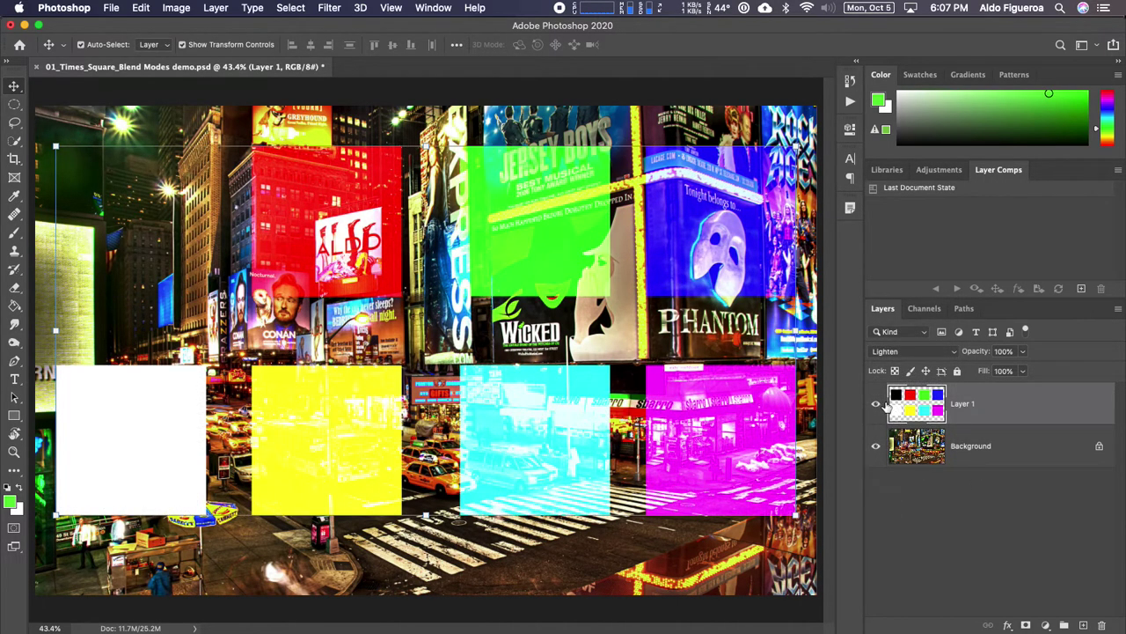
pyautogui.click(875, 403)
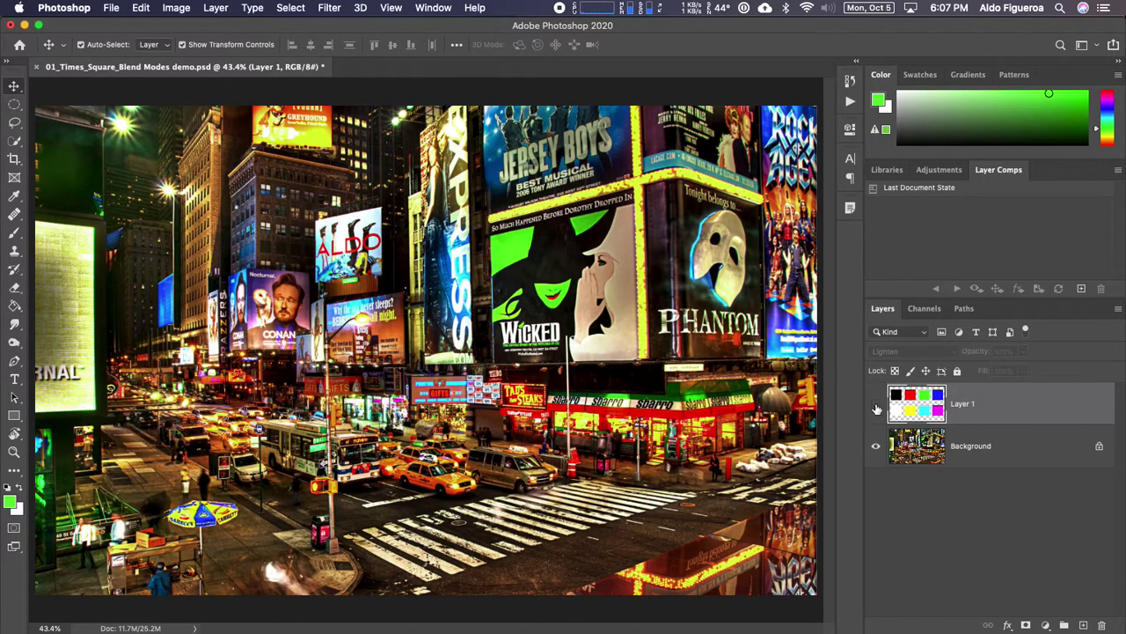
# Add a new empty layer above Layer 1 and set up the Brush tool with the Soft Round preset at 300 px
pyautogui.click(1085, 625)
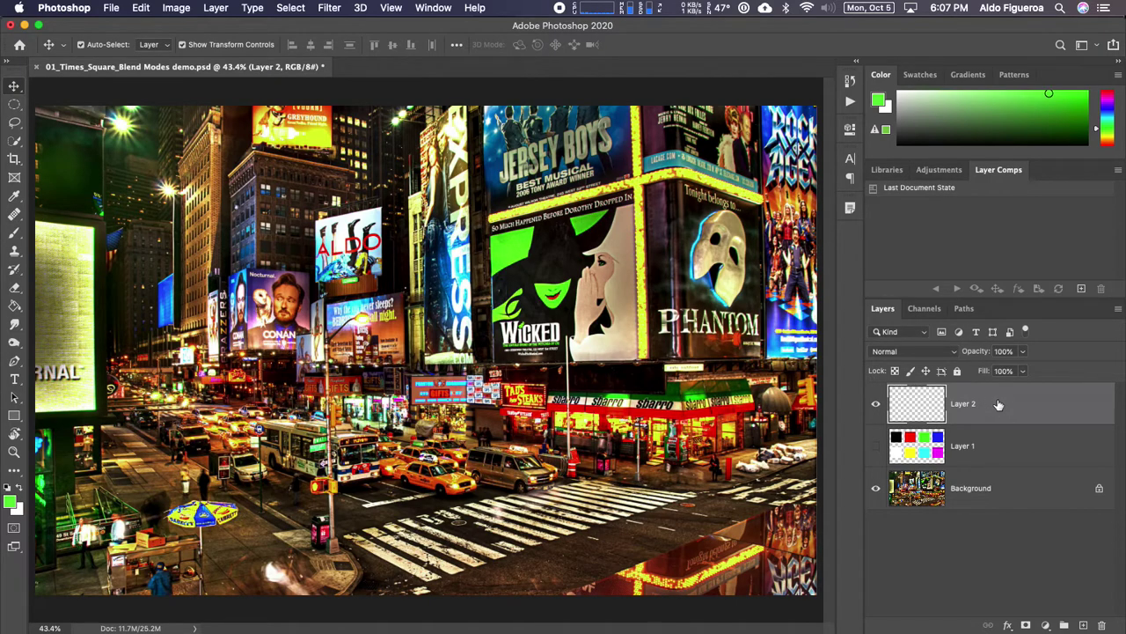
pyautogui.click(15, 235)
pyautogui.click(95, 44)
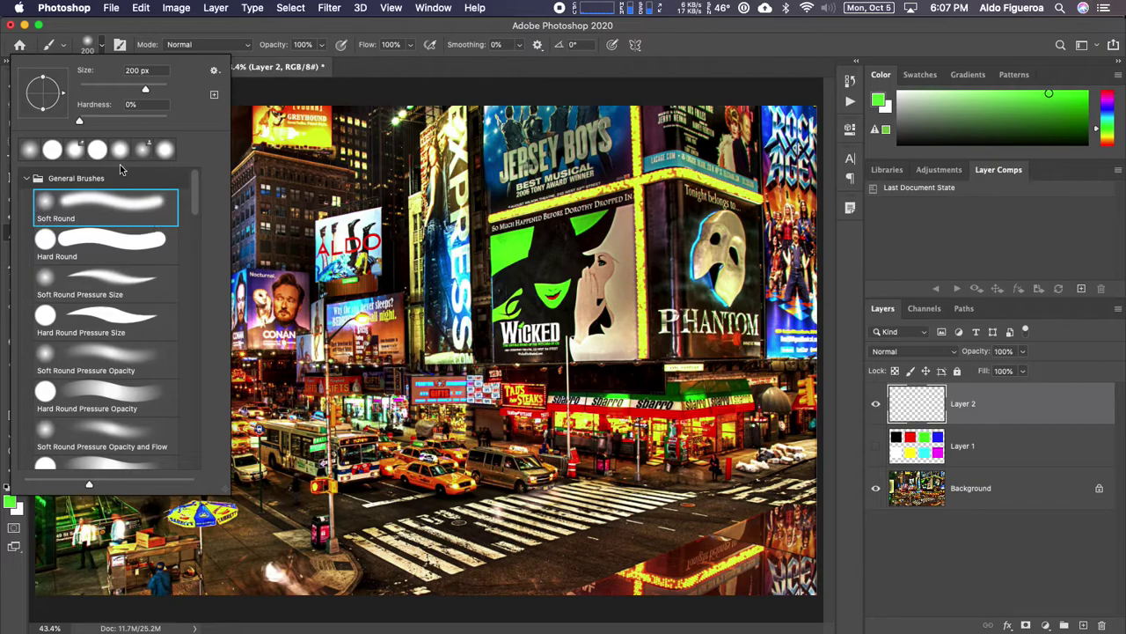
pyautogui.click(104, 33)
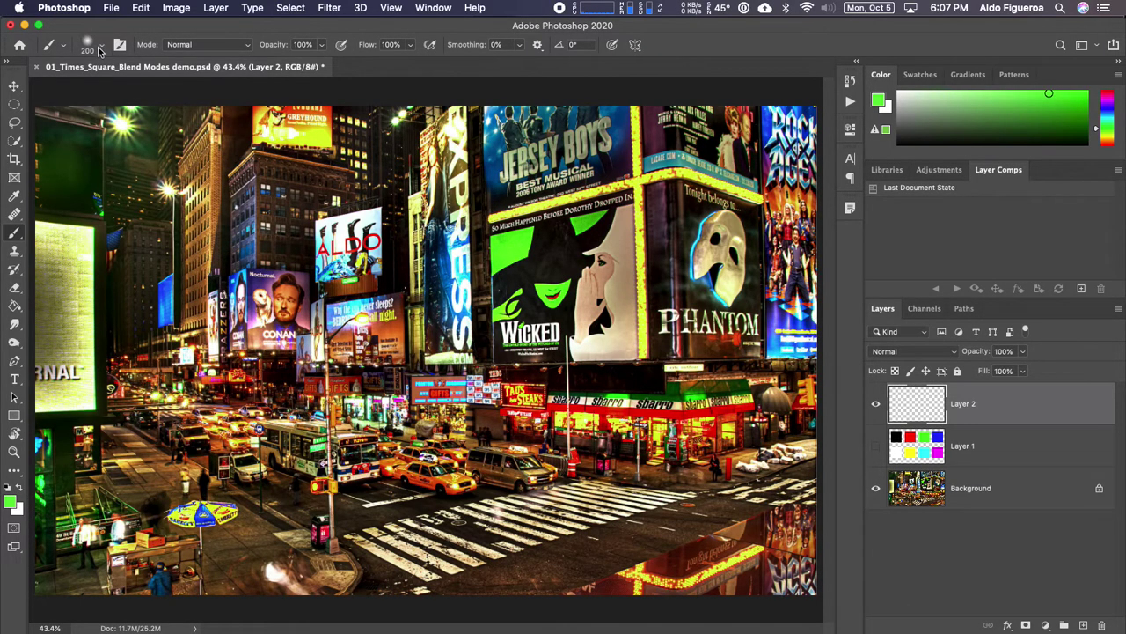
pyautogui.click(93, 47)
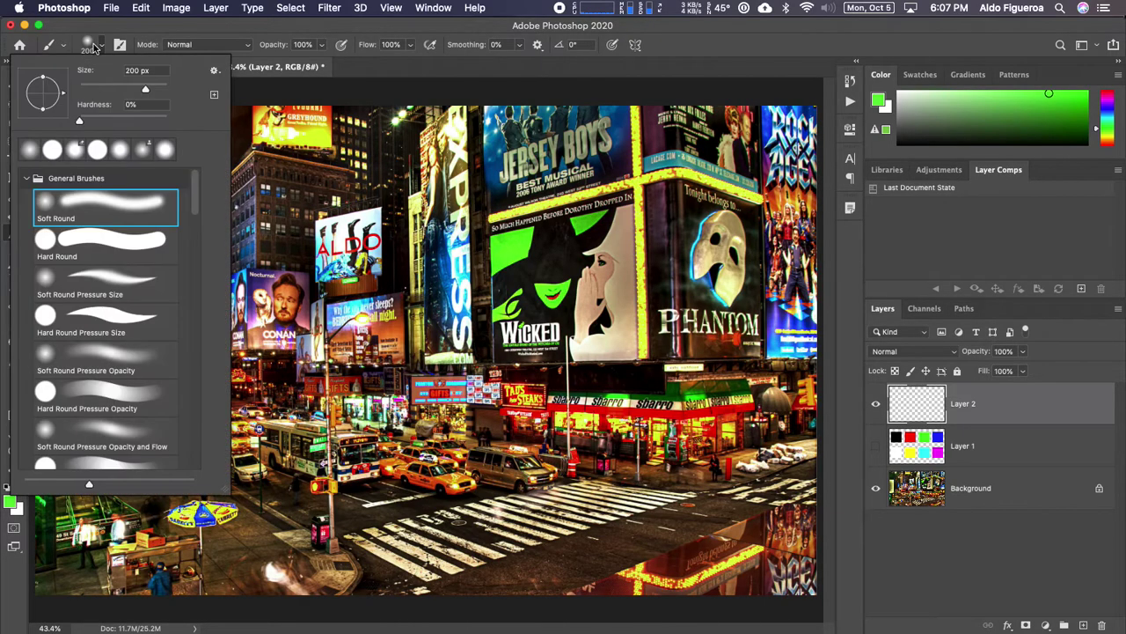
pyautogui.click(214, 71)
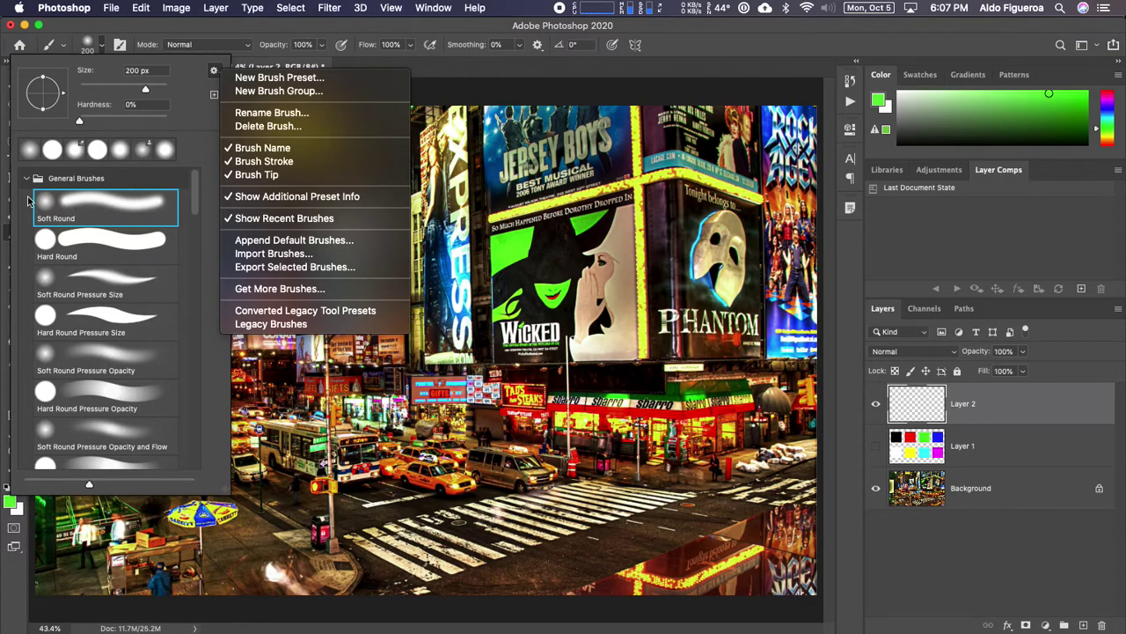
pyautogui.click(99, 208)
pyautogui.click(218, 23)
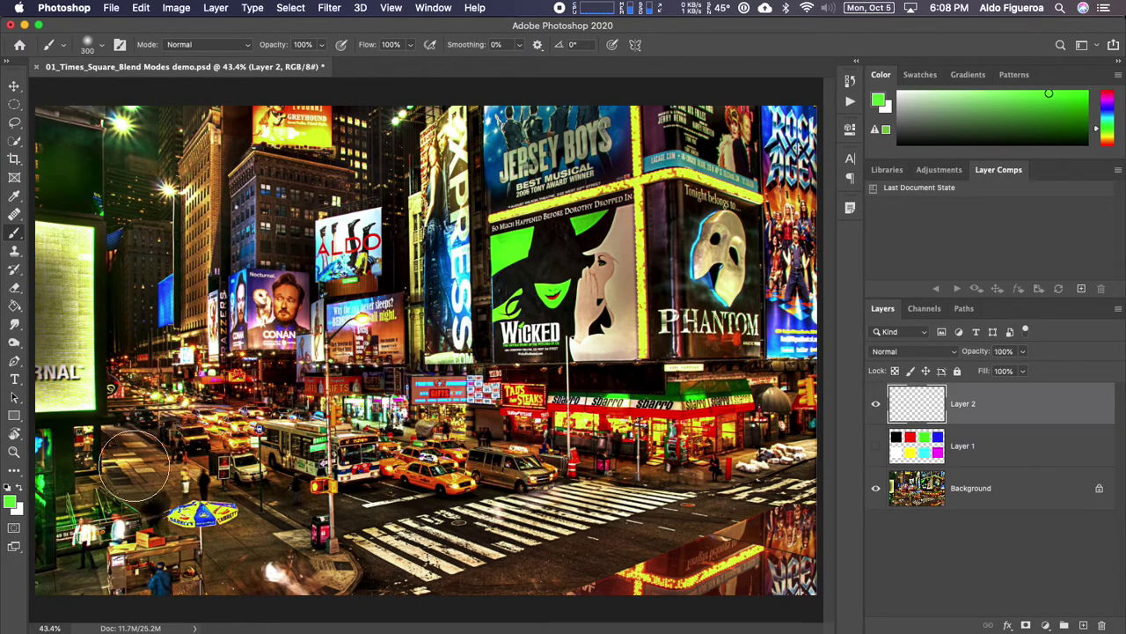
# Set the foreground colour to blue, hex 2852ca
pyautogui.click(11, 503)
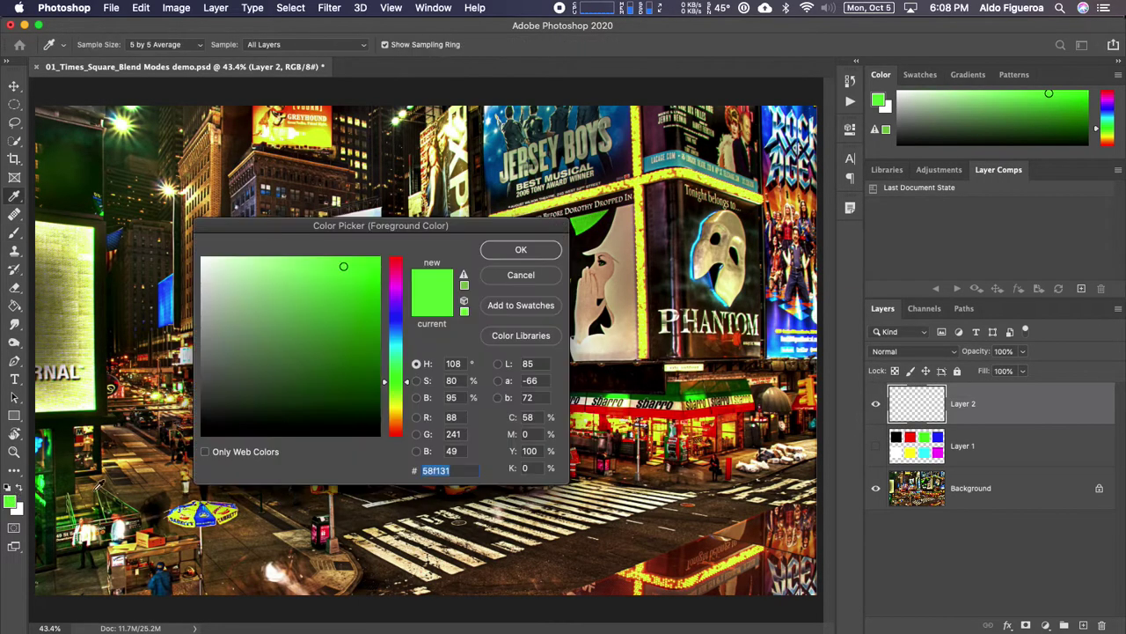
pyautogui.moveTo(397, 326); pyautogui.dragTo(400, 325)
pyautogui.moveTo(343, 283)
pyautogui.mouseDown()
pyautogui.moveTo(335, 271)
pyautogui.moveTo(344, 294)
pyautogui.mouseUp()
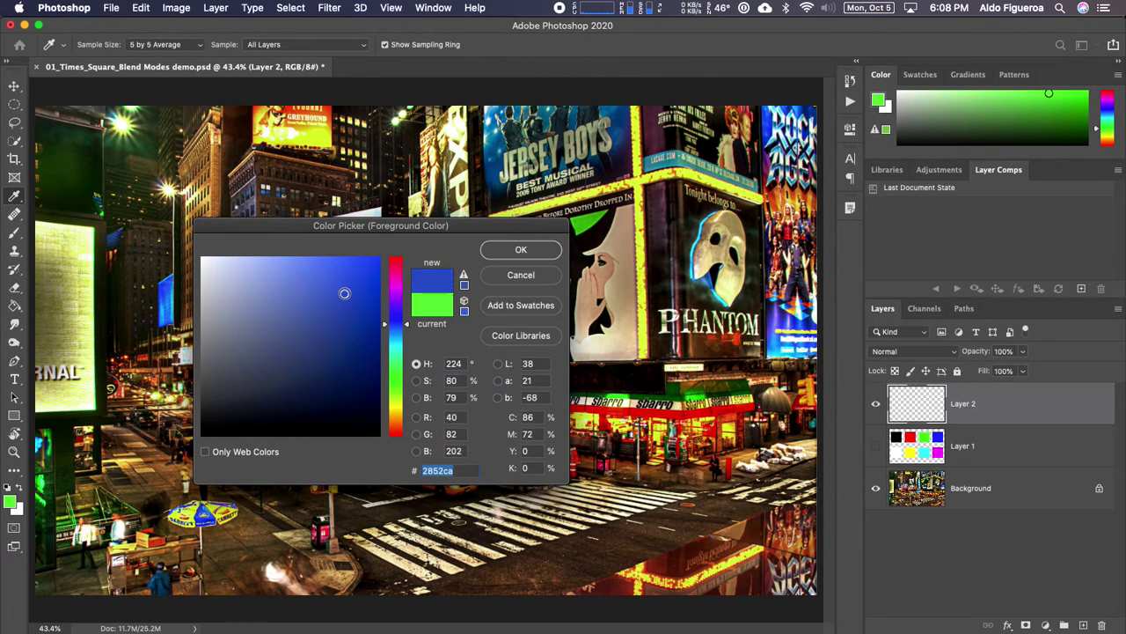
pyautogui.click(518, 251)
# Paint a soft blue patch over the taxis and crosswalk on Layer 2 and set the layer's blending mode to Soft Light
pyautogui.press('b')
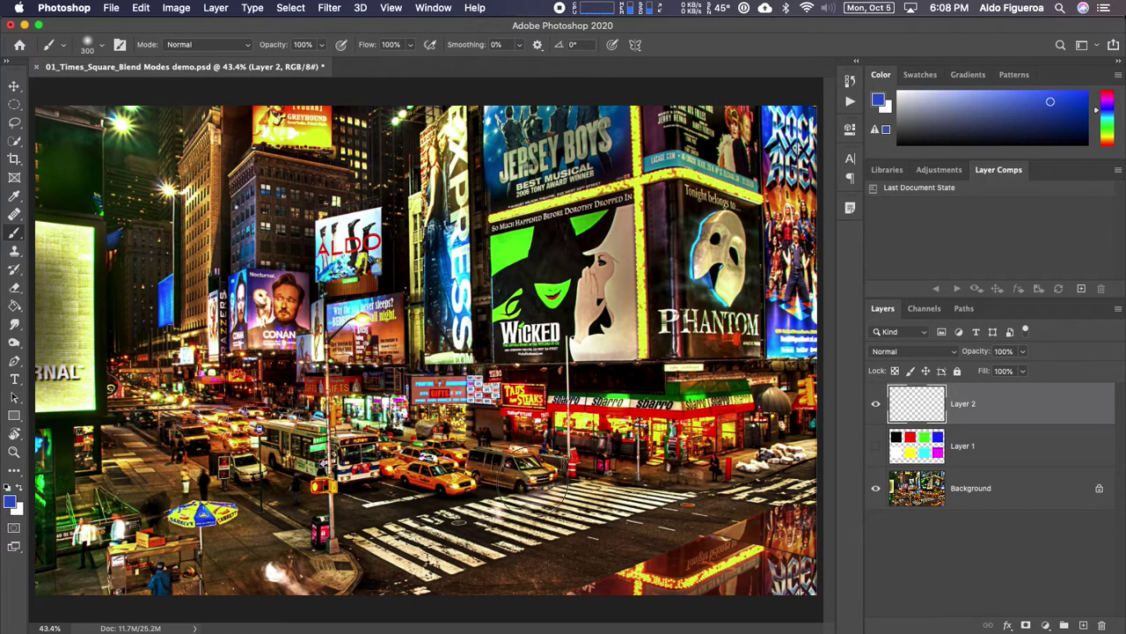
pyautogui.moveTo(525, 470)
pyautogui.mouseDown()
pyautogui.moveTo(468, 454)
pyautogui.moveTo(507, 473)
pyautogui.moveTo(482, 444)
pyautogui.moveTo(454, 459)
pyautogui.moveTo(498, 469)
pyautogui.moveTo(480, 443)
pyautogui.moveTo(438, 464)
pyautogui.moveTo(549, 466)
pyautogui.mouseUp()
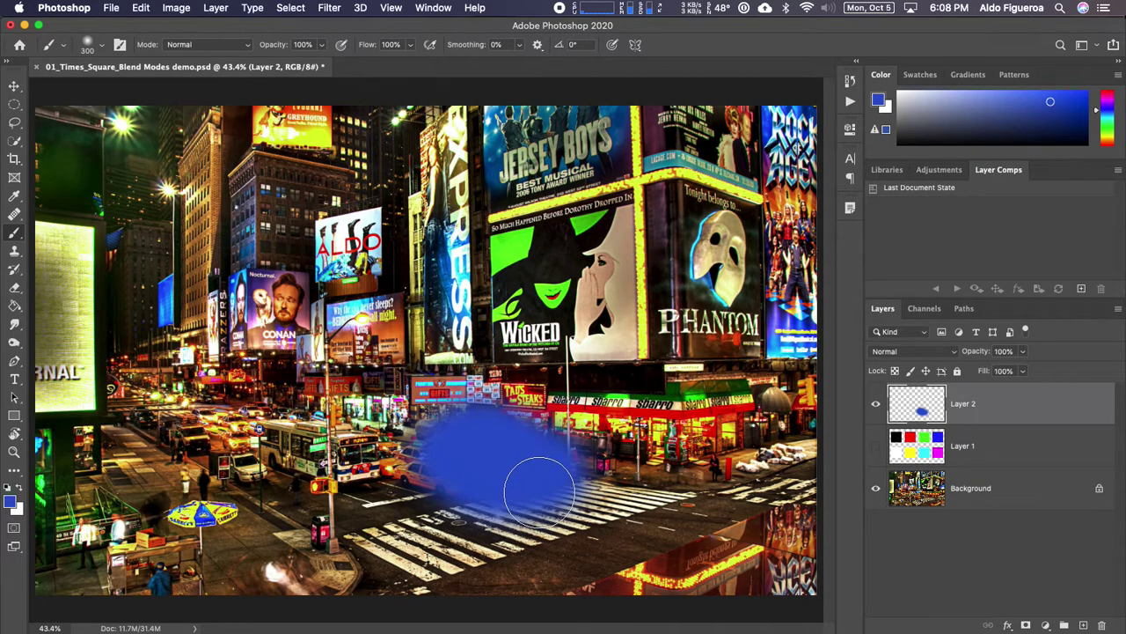
pyautogui.click(927, 356)
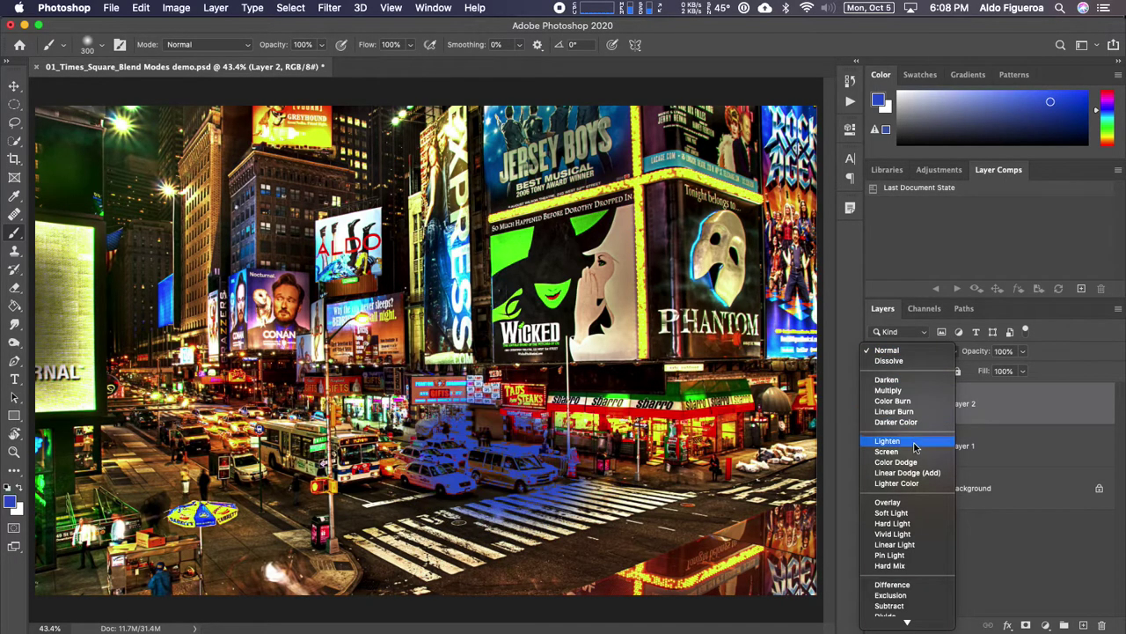
pyautogui.click(921, 514)
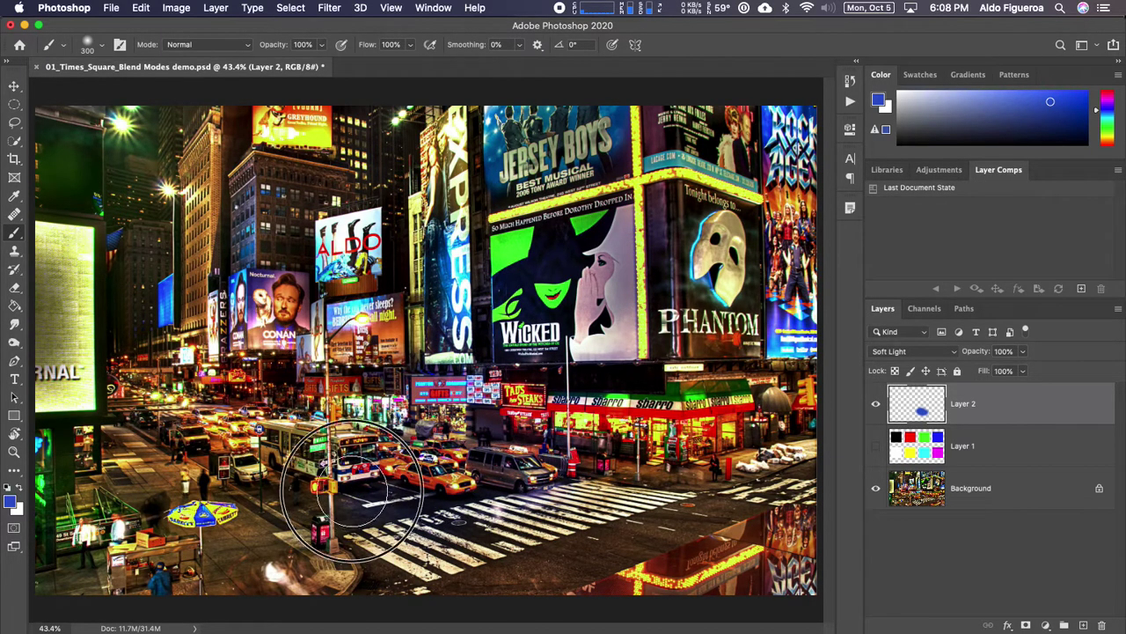
# Brush more blue across the street and the Wicked billboard, and briefly hide the Background to view the strokes alone
pyautogui.moveTo(275, 466)
pyautogui.mouseDown()
pyautogui.moveTo(499, 507)
pyautogui.moveTo(579, 481)
pyautogui.moveTo(463, 512)
pyautogui.moveTo(559, 506)
pyautogui.mouseUp()
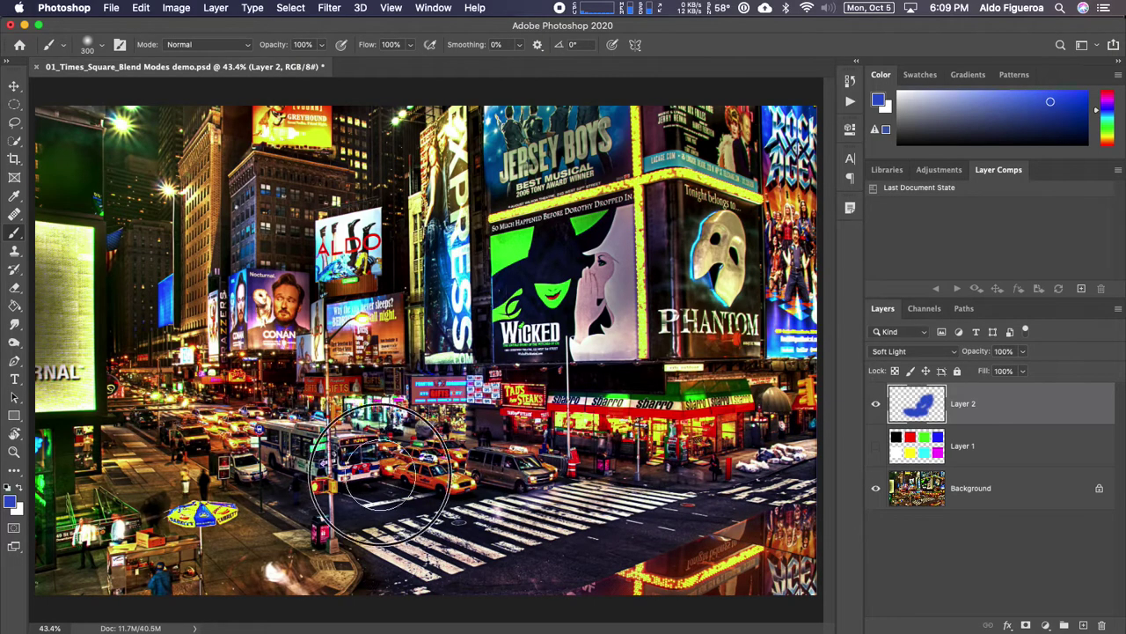
pyautogui.moveTo(158, 409)
pyautogui.mouseDown()
pyautogui.moveTo(336, 479)
pyautogui.moveTo(212, 421)
pyautogui.moveTo(356, 453)
pyautogui.mouseUp()
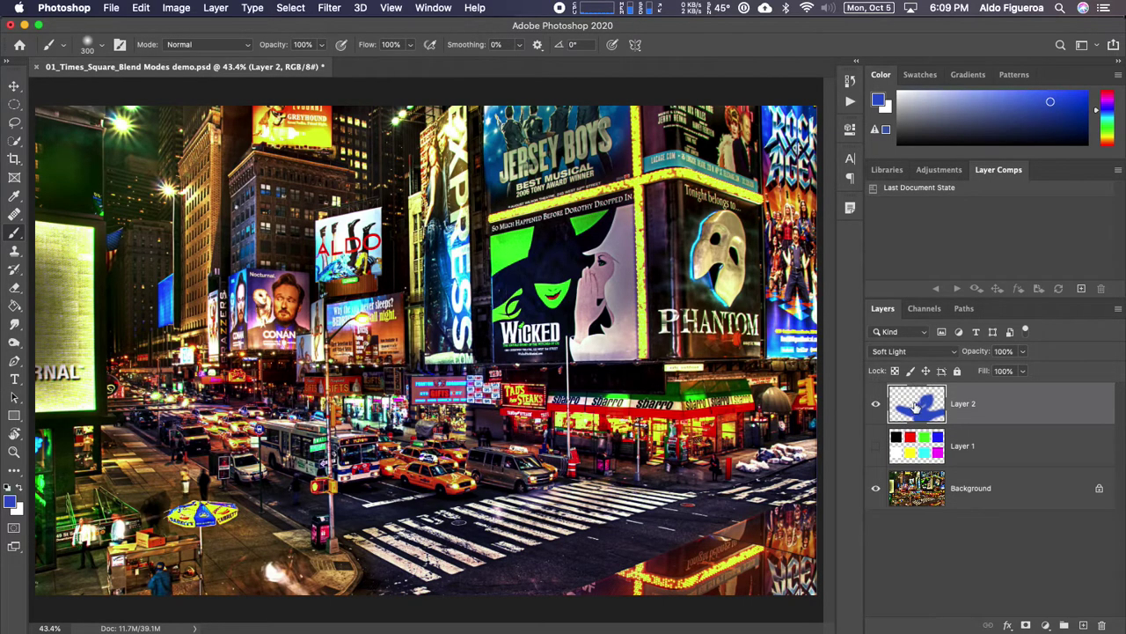
pyautogui.click(876, 488)
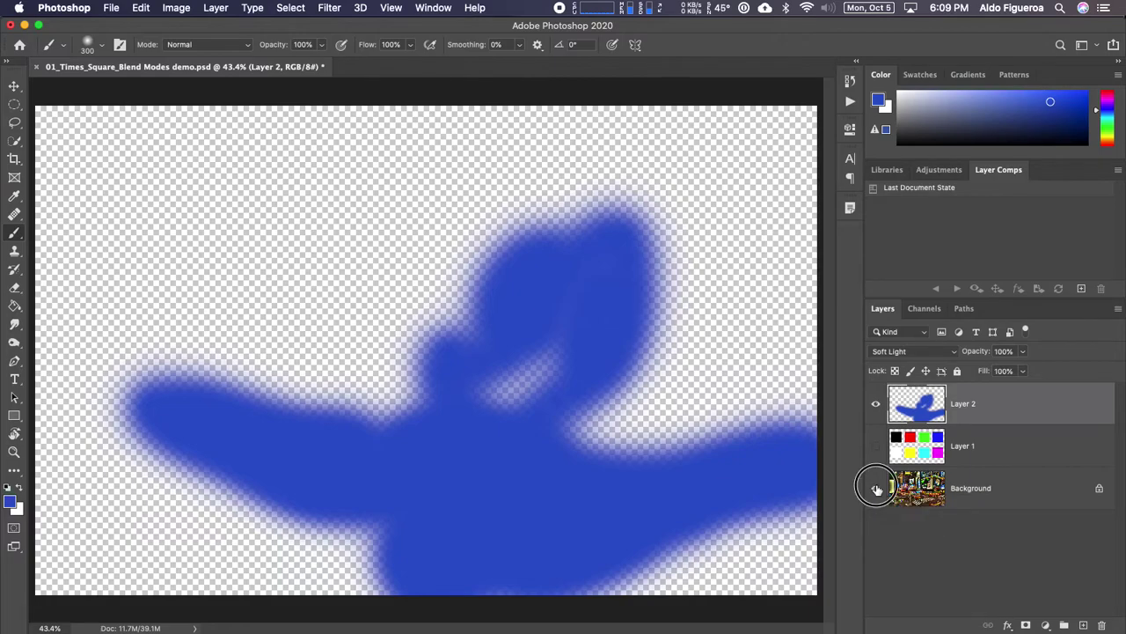
pyautogui.click(876, 489)
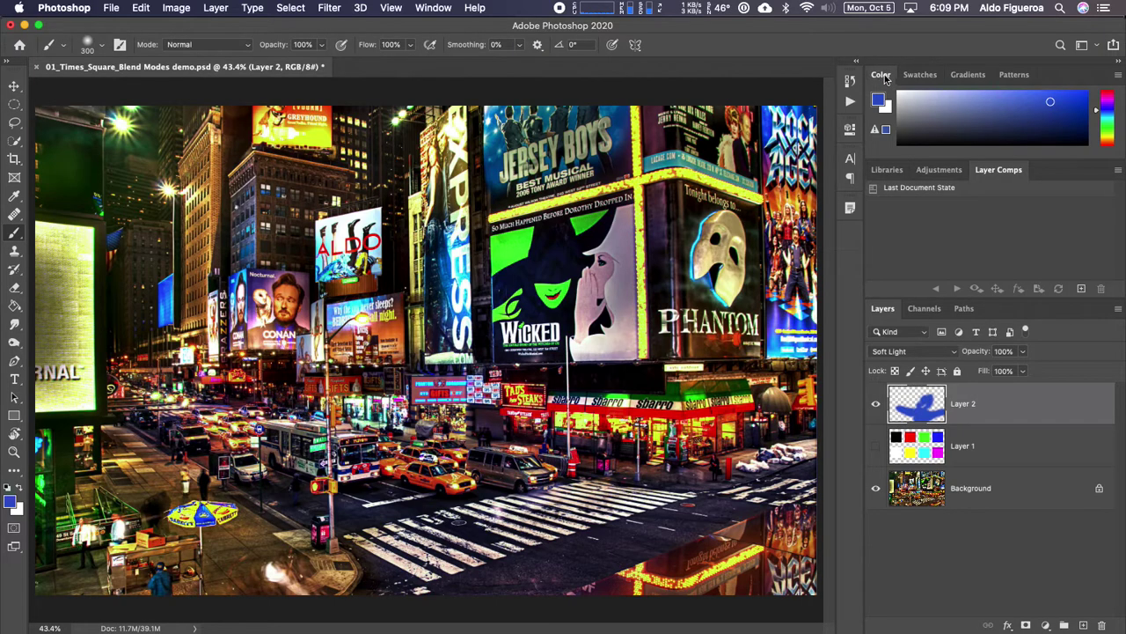
# Locate the Color panel among the available panels and change the foreground colour to purple
pyautogui.click(436, 8)
pyautogui.click(433, 8)
pyautogui.click(434, 8)
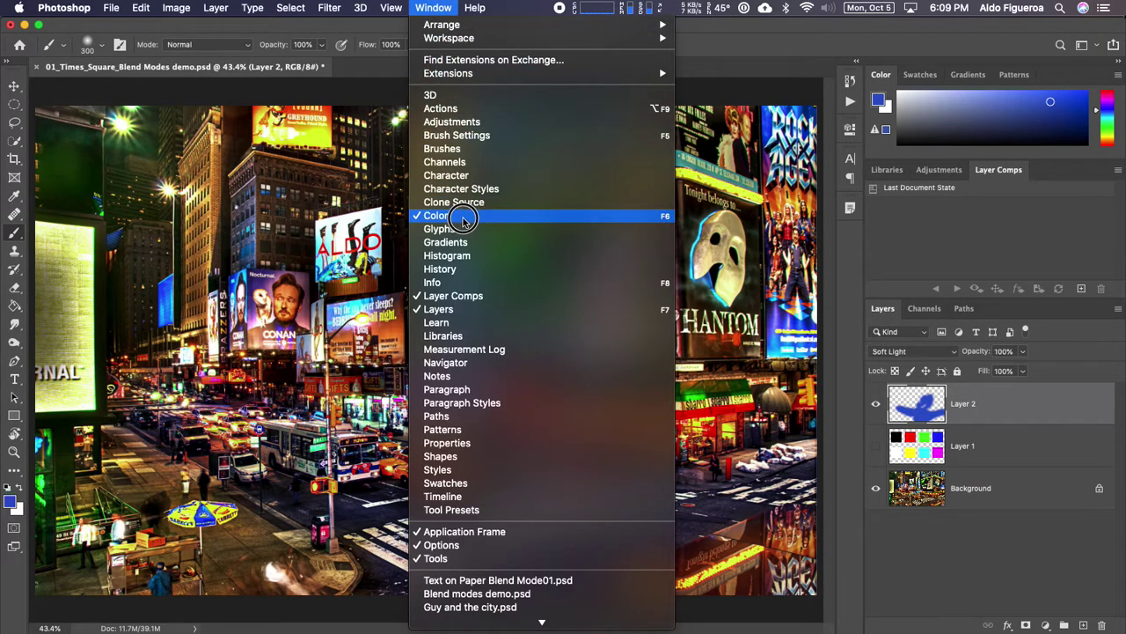
pyautogui.click(1036, 107)
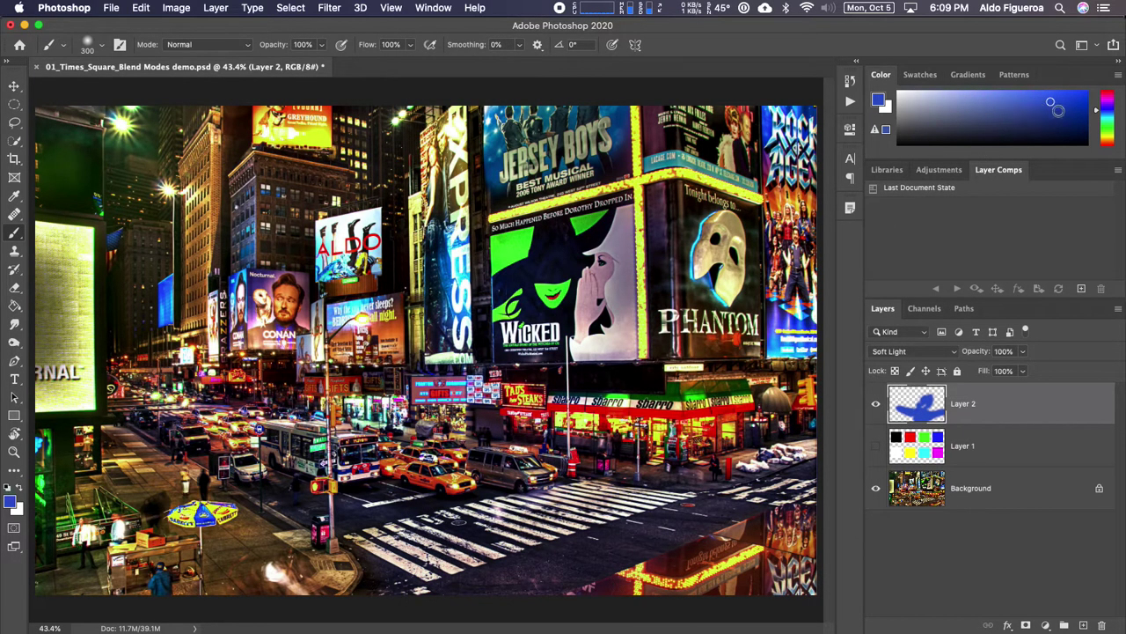
pyautogui.moveTo(1098, 113); pyautogui.dragTo(1069, 99)
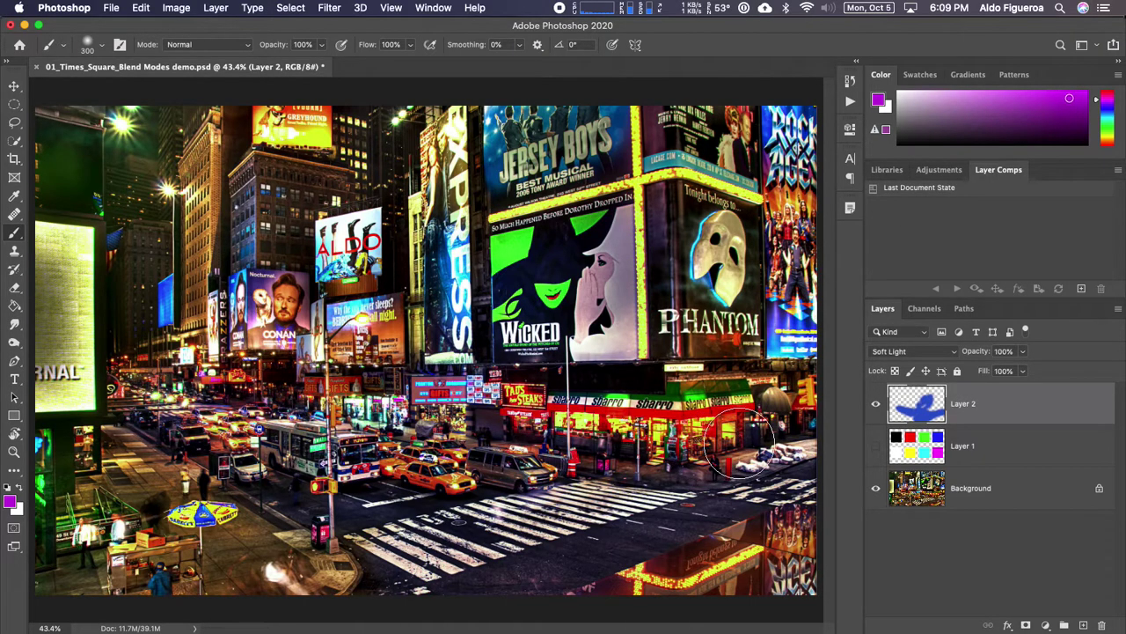
# Dab purple over the crosswalk and street on Layer 2, and briefly hide the Background to inspect the paint
pyautogui.moveTo(383, 498); pyautogui.dragTo(397, 501)
pyautogui.click(416, 495)
pyautogui.click(470, 498)
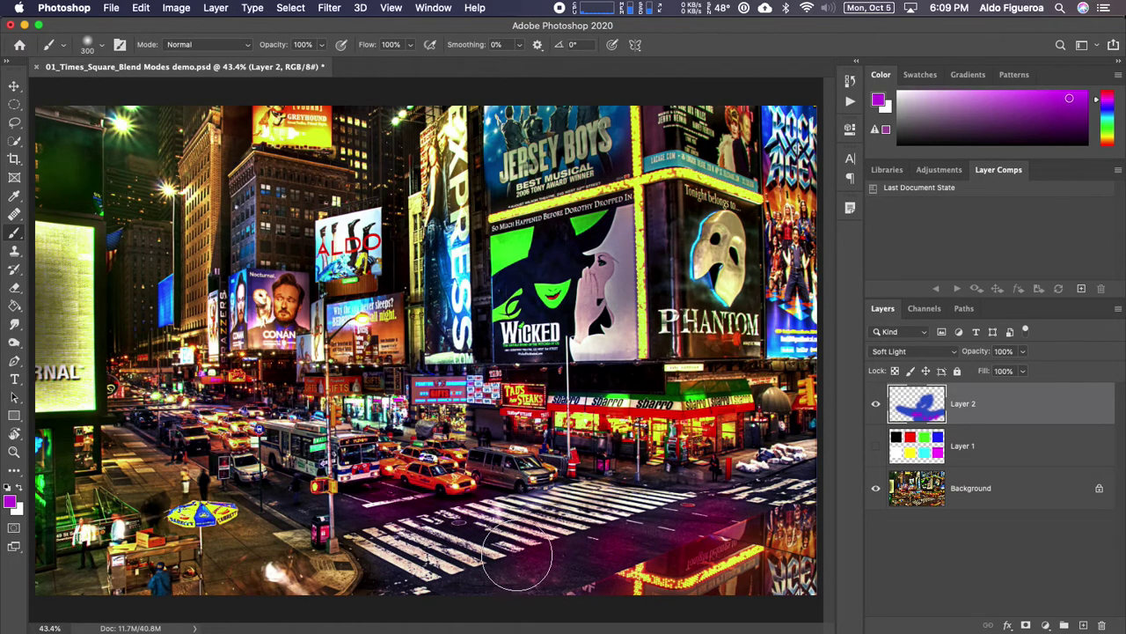
pyautogui.click(566, 514)
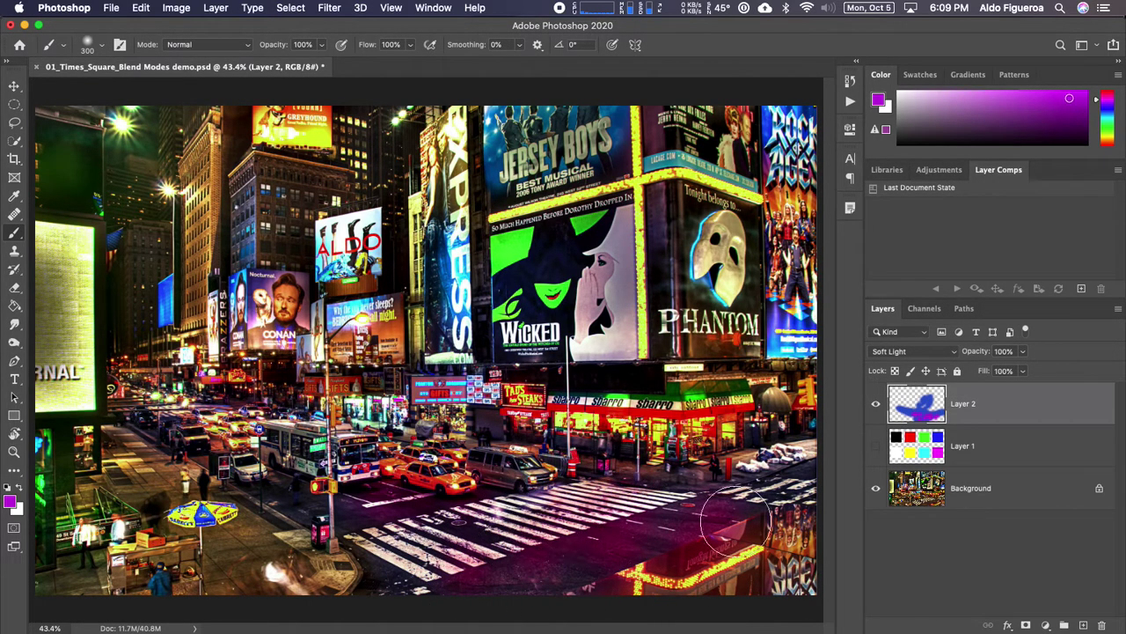
pyautogui.click(876, 489)
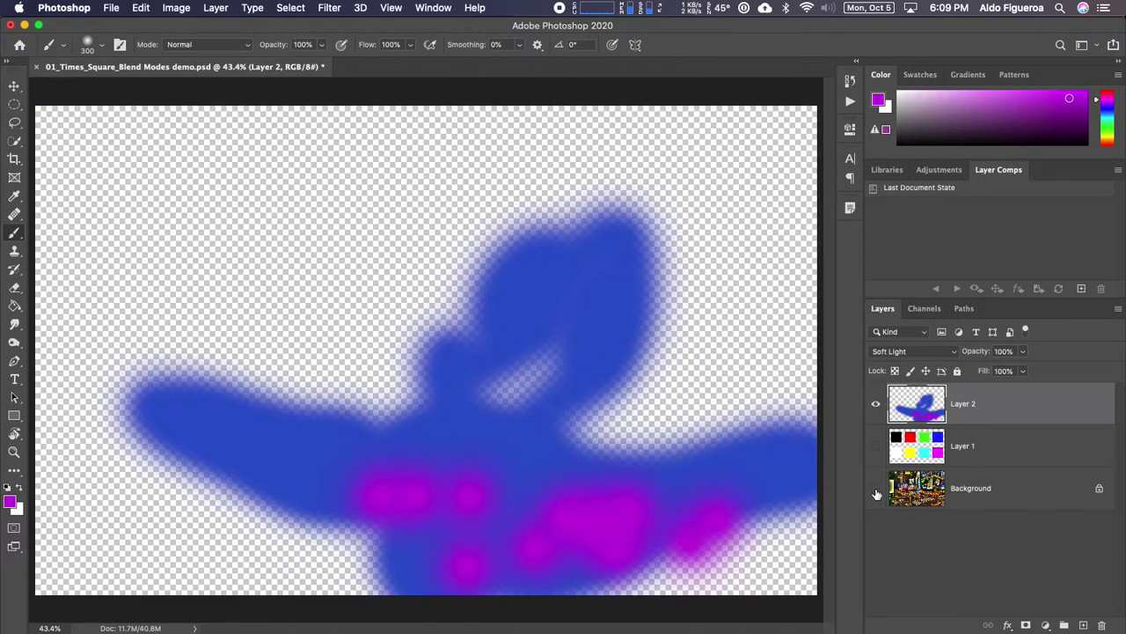
pyautogui.click(876, 490)
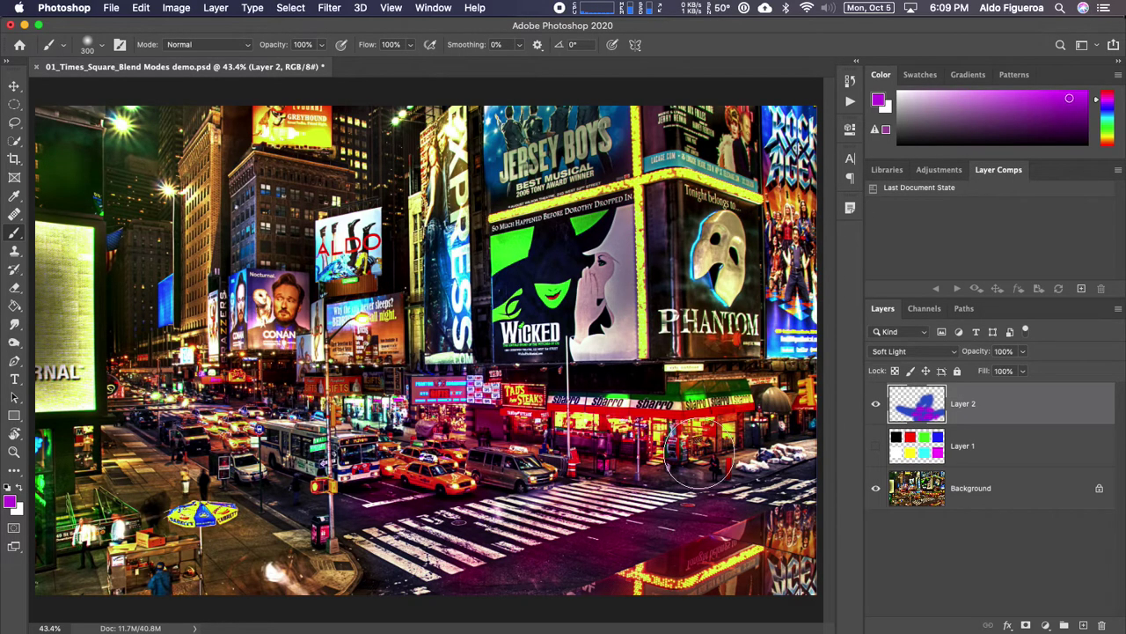
# Extend the purple paint across the foreground street and the pavement near the umbrella stand
pyautogui.moveTo(398, 557)
pyautogui.mouseDown()
pyautogui.moveTo(365, 592)
pyautogui.moveTo(394, 584)
pyautogui.moveTo(389, 557)
pyautogui.moveTo(339, 524)
pyautogui.moveTo(345, 514)
pyautogui.moveTo(486, 530)
pyautogui.moveTo(460, 585)
pyautogui.moveTo(504, 588)
pyautogui.moveTo(626, 540)
pyautogui.mouseUp()
pyautogui.moveTo(478, 546)
pyautogui.mouseDown()
pyautogui.moveTo(432, 507)
pyautogui.moveTo(471, 518)
pyautogui.mouseUp()
pyautogui.moveTo(393, 510)
pyautogui.mouseDown()
pyautogui.moveTo(301, 544)
pyautogui.moveTo(315, 548)
pyautogui.moveTo(291, 585)
pyautogui.moveTo(290, 566)
pyautogui.moveTo(244, 566)
pyautogui.moveTo(212, 590)
pyautogui.moveTo(199, 560)
pyautogui.moveTo(168, 574)
pyautogui.moveTo(119, 572)
pyautogui.mouseUp()
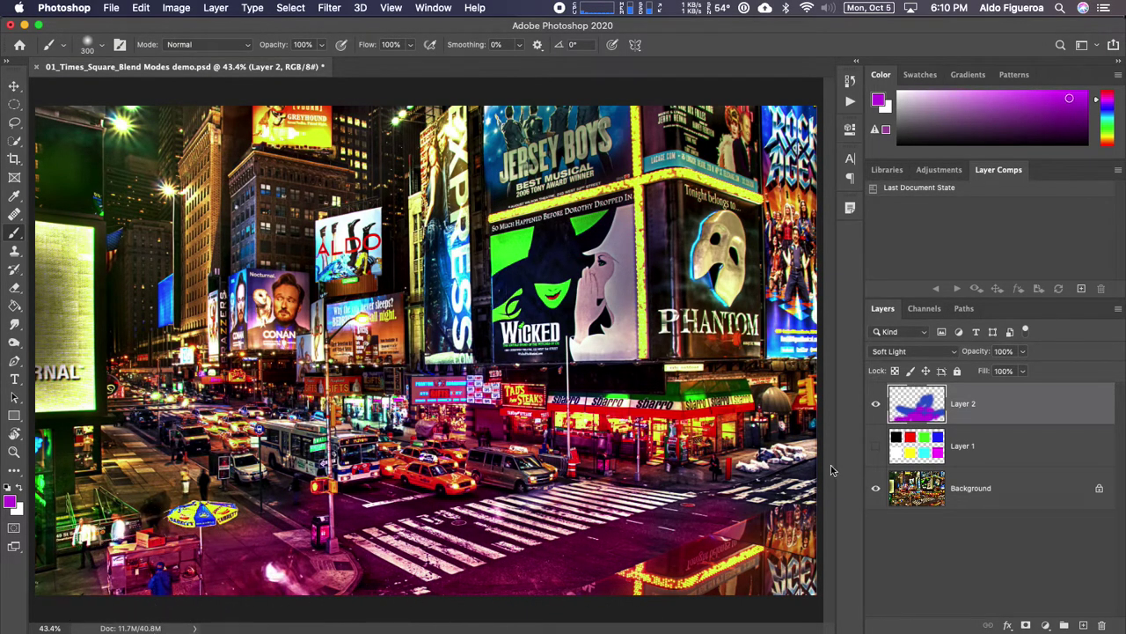
# Switch Layer 2 to Normal blending to compare the raw paint with the photo, and return it to Soft Light
pyautogui.click(926, 351)
pyautogui.click(920, 186)
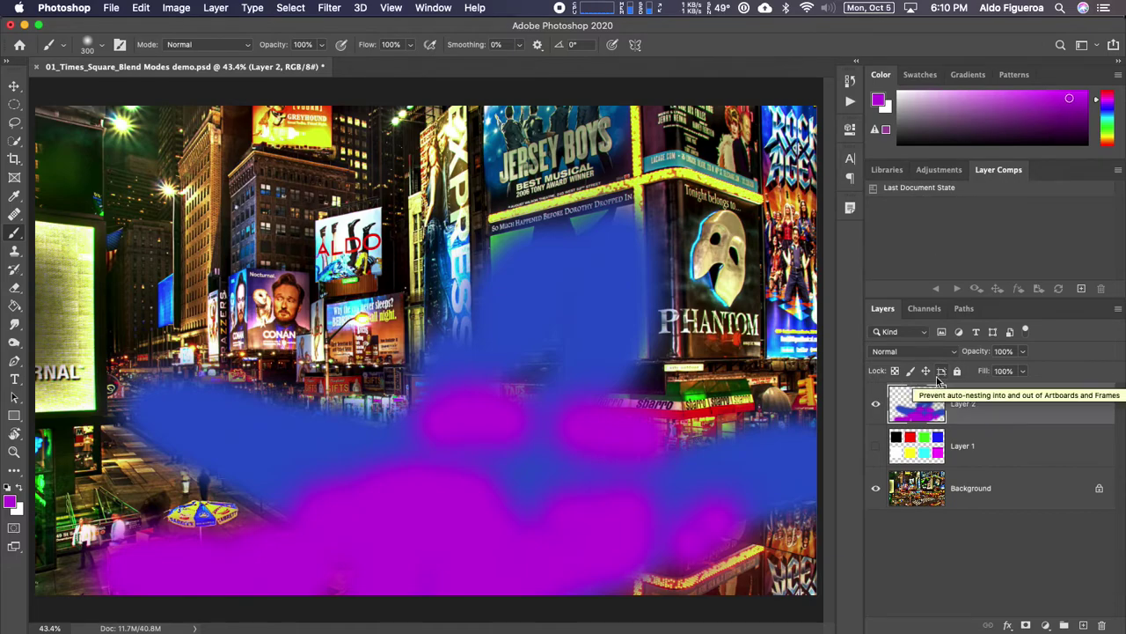
pyautogui.click(930, 352)
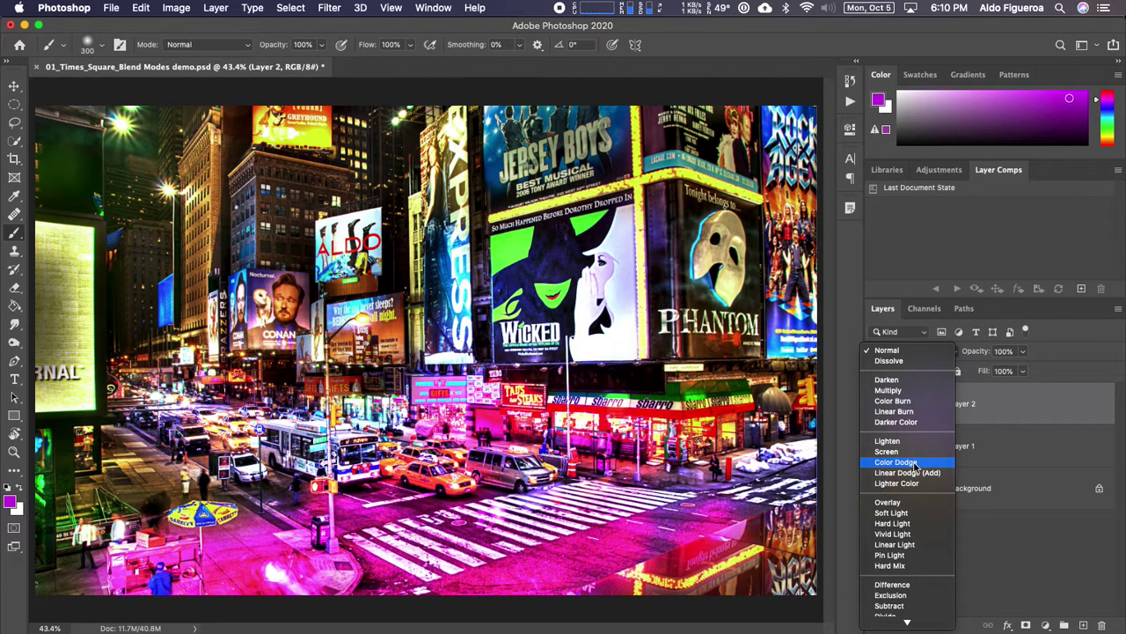
pyautogui.click(913, 513)
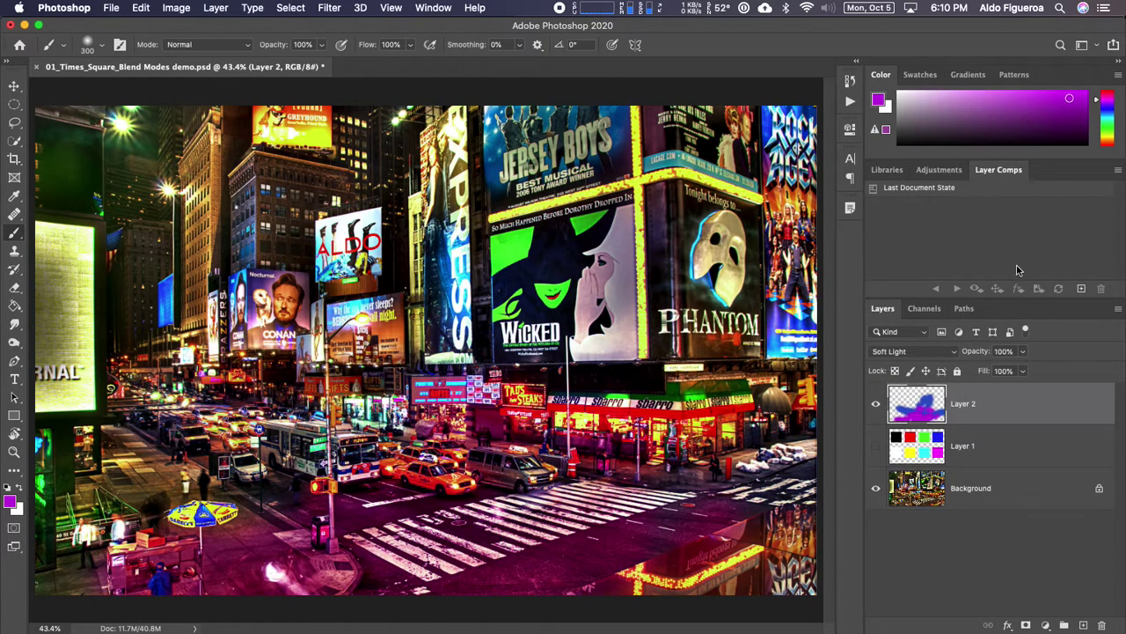
# Set the foreground colour to bright yellow and paint over the storefront, bus, small billboard, umbrella and foreground sign reflection
pyautogui.click(1113, 132)
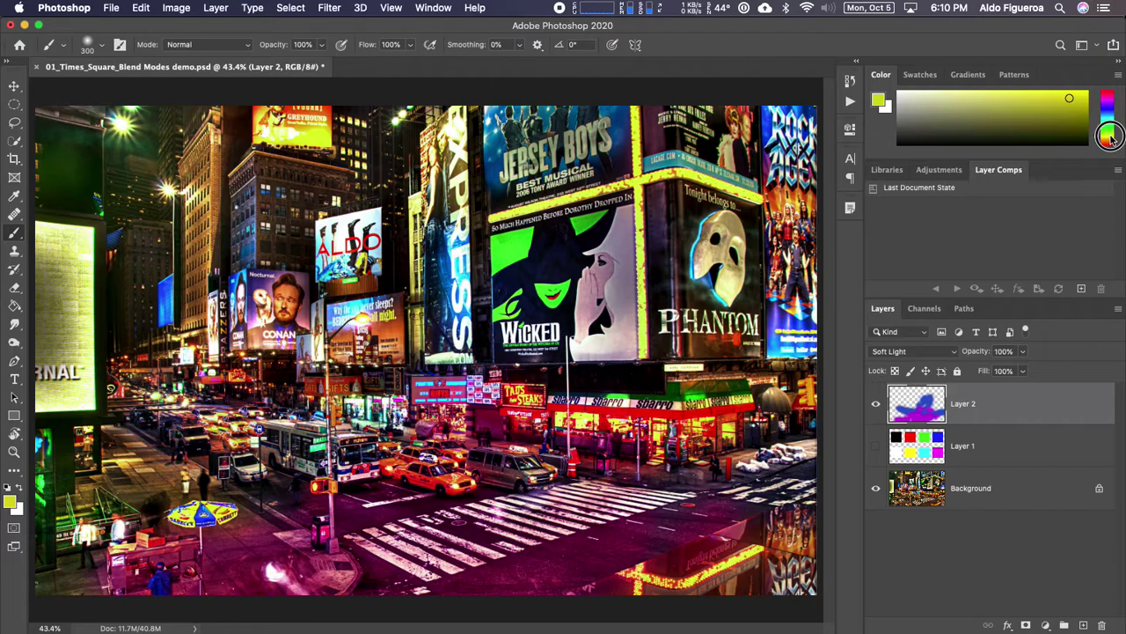
pyautogui.moveTo(1068, 99); pyautogui.dragTo(1065, 92)
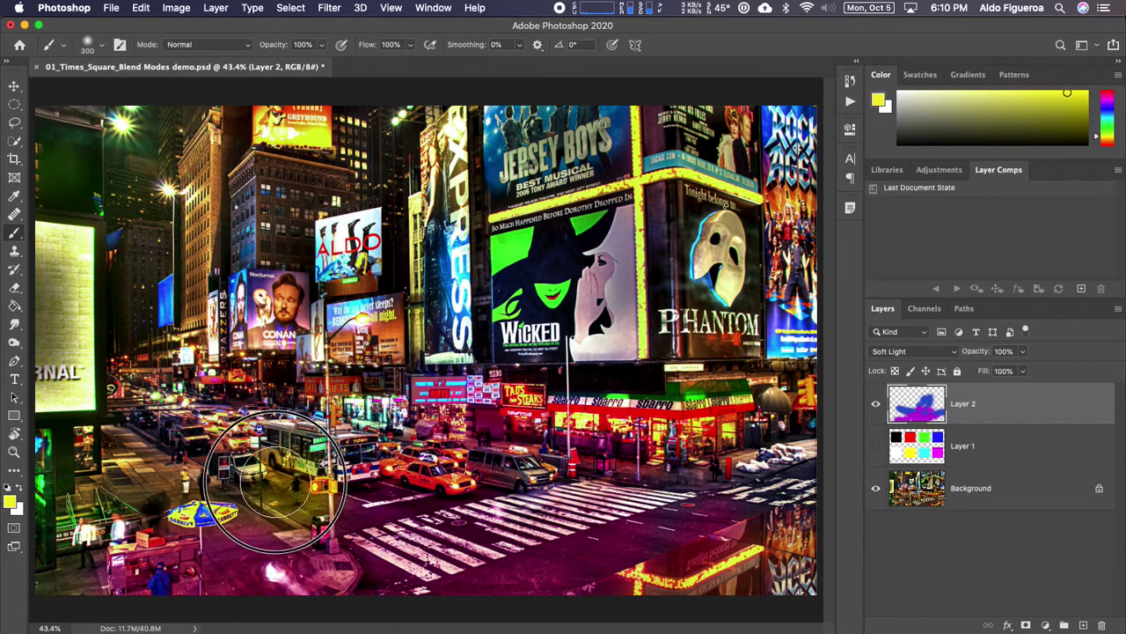
pyautogui.moveTo(652, 438); pyautogui.dragTo(714, 434)
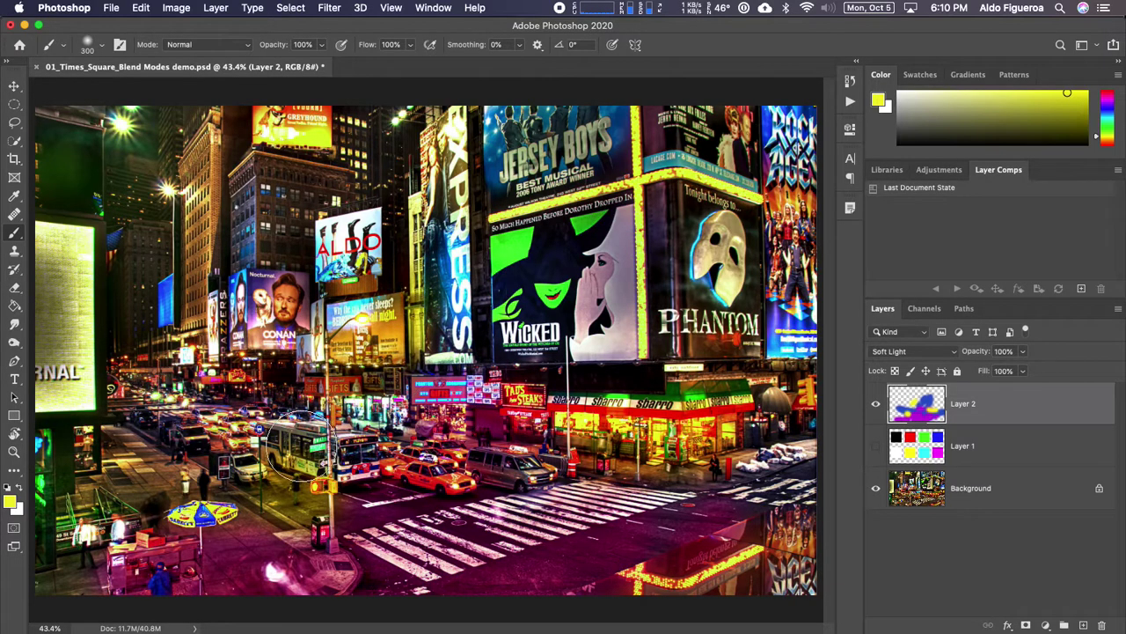
pyautogui.press('[')
pyautogui.press('[')
pyautogui.press('[')
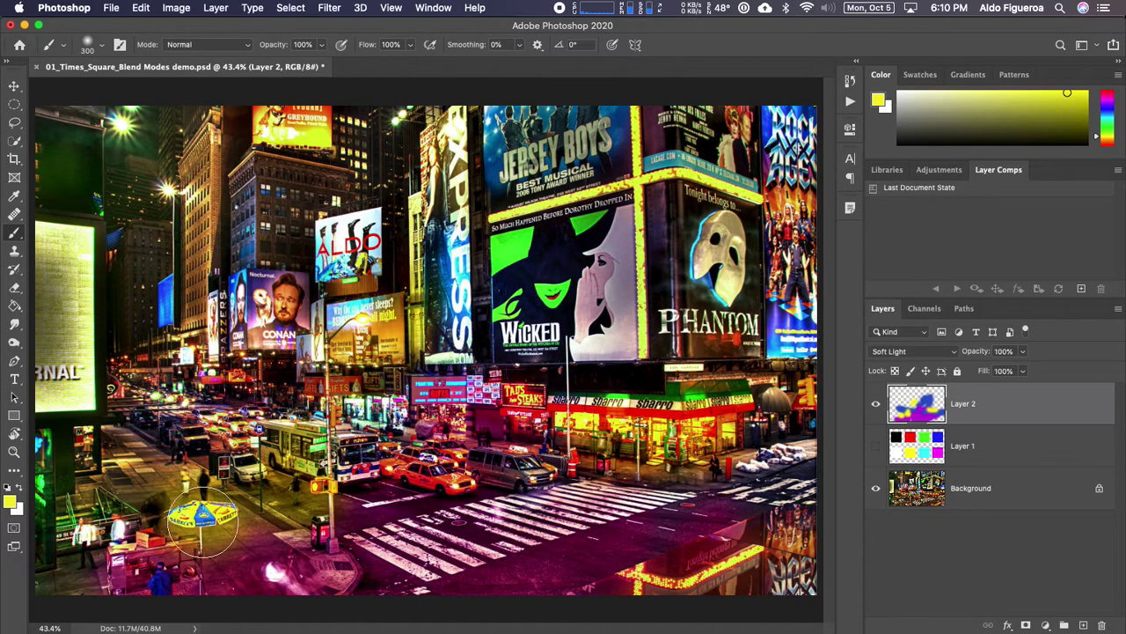
pyautogui.moveTo(748, 568)
pyautogui.mouseDown()
pyautogui.moveTo(692, 548)
pyautogui.moveTo(649, 565)
pyautogui.moveTo(767, 553)
pyautogui.mouseUp()
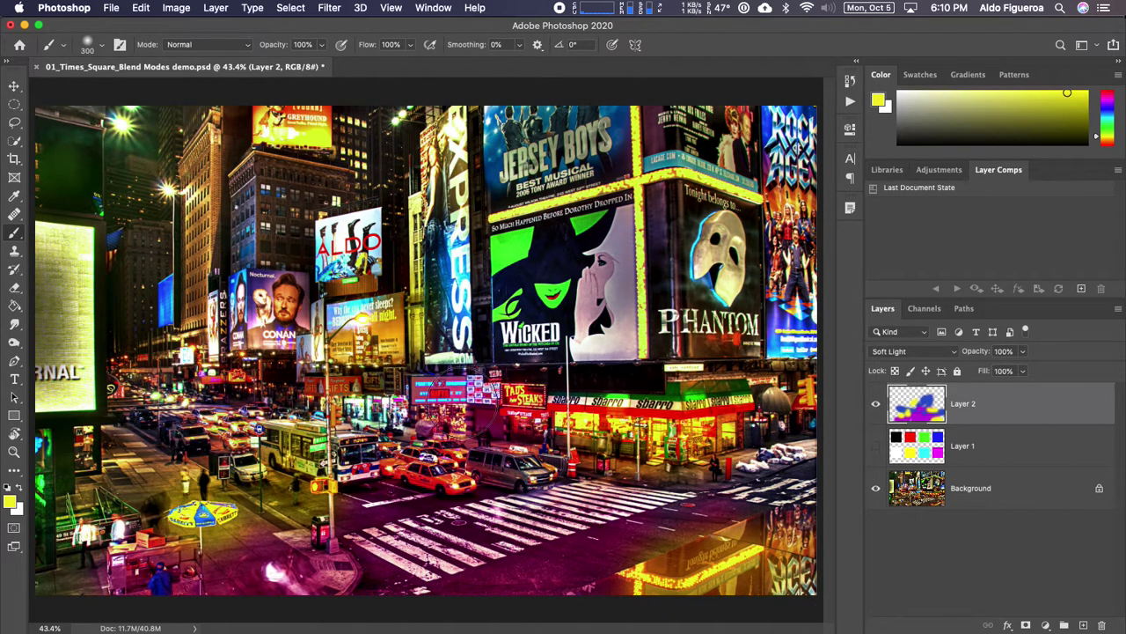
# Set the foreground colour to black and paint over the dark buildings, the sky and the shadows on the photo's left side
pyautogui.click(900, 144)
pyautogui.moveTo(388, 151)
pyautogui.mouseDown()
pyautogui.moveTo(357, 167)
pyautogui.moveTo(288, 202)
pyautogui.moveTo(264, 237)
pyautogui.moveTo(225, 195)
pyautogui.moveTo(229, 246)
pyautogui.moveTo(139, 172)
pyautogui.moveTo(135, 139)
pyautogui.moveTo(76, 173)
pyautogui.moveTo(67, 166)
pyautogui.moveTo(104, 139)
pyautogui.moveTo(43, 147)
pyautogui.moveTo(110, 135)
pyautogui.moveTo(110, 209)
pyautogui.moveTo(138, 301)
pyautogui.moveTo(129, 318)
pyautogui.moveTo(150, 173)
pyautogui.mouseUp()
pyautogui.moveTo(343, 174); pyautogui.dragTo(389, 130)
pyautogui.click(126, 447)
pyautogui.click(155, 436)
pyautogui.click(135, 454)
pyautogui.moveTo(134, 455); pyautogui.dragTo(102, 478)
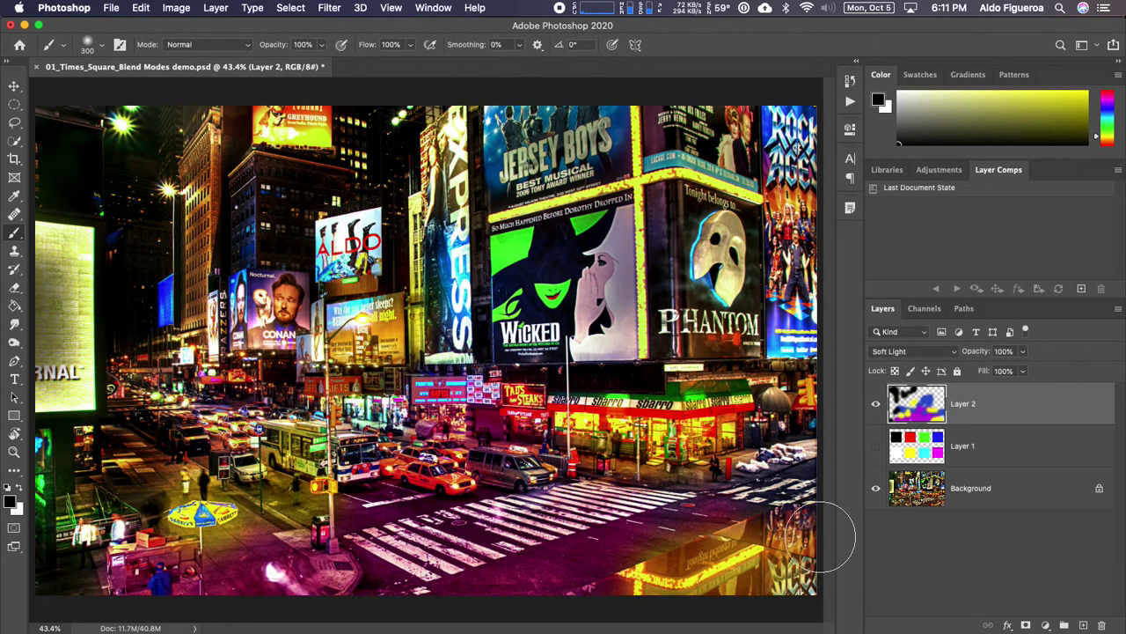
# Paint black over the dark areas of the Phantom and Wicked billboards and the poster above them
pyautogui.moveTo(740, 299)
pyautogui.mouseDown()
pyautogui.moveTo(744, 264)
pyautogui.moveTo(740, 286)
pyautogui.moveTo(707, 318)
pyautogui.moveTo(684, 308)
pyautogui.moveTo(674, 213)
pyautogui.moveTo(696, 231)
pyautogui.moveTo(692, 223)
pyautogui.moveTo(691, 310)
pyautogui.moveTo(679, 266)
pyautogui.moveTo(671, 295)
pyautogui.moveTo(680, 297)
pyautogui.moveTo(672, 203)
pyautogui.mouseUp()
pyautogui.moveTo(696, 134); pyautogui.dragTo(708, 121)
pyautogui.moveTo(554, 251)
pyautogui.mouseDown()
pyautogui.moveTo(526, 269)
pyautogui.moveTo(573, 250)
pyautogui.moveTo(540, 337)
pyautogui.moveTo(518, 340)
pyautogui.moveTo(616, 310)
pyautogui.mouseUp()
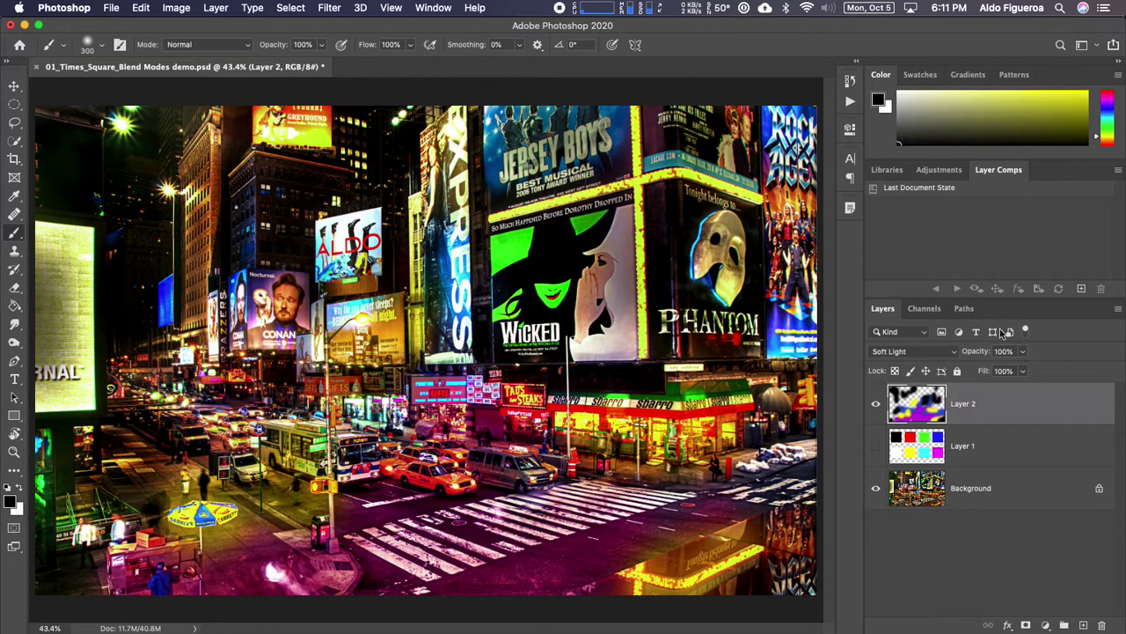
# Briefly hide the Background to view Layer 2's strokes alone, and review the blending mode options while keeping Soft Light
pyautogui.click(876, 490)
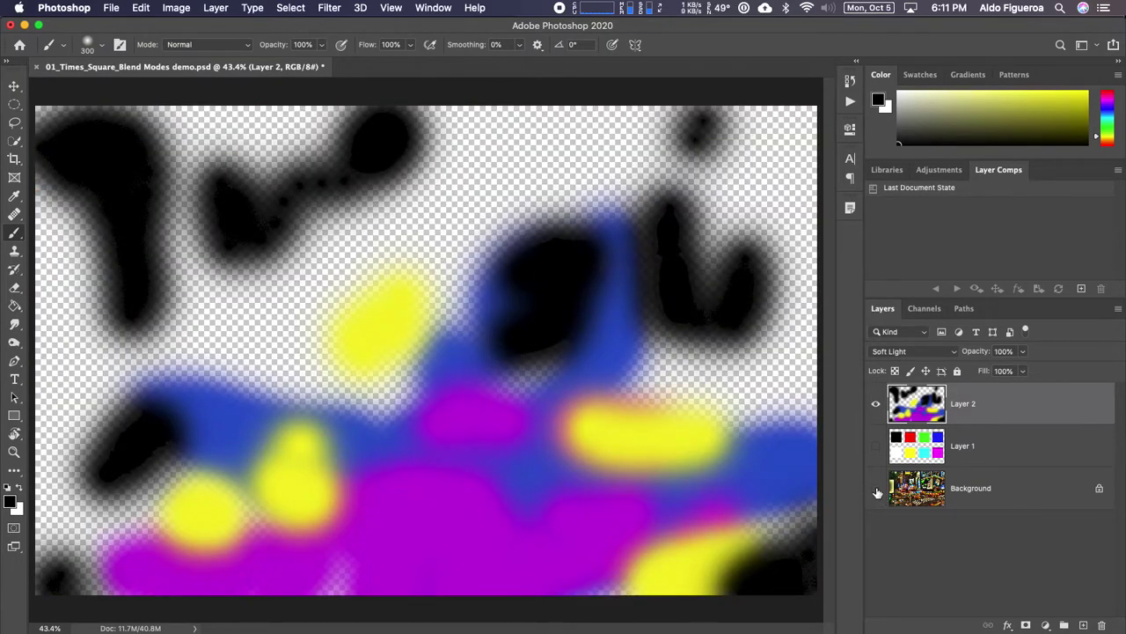
pyautogui.click(877, 490)
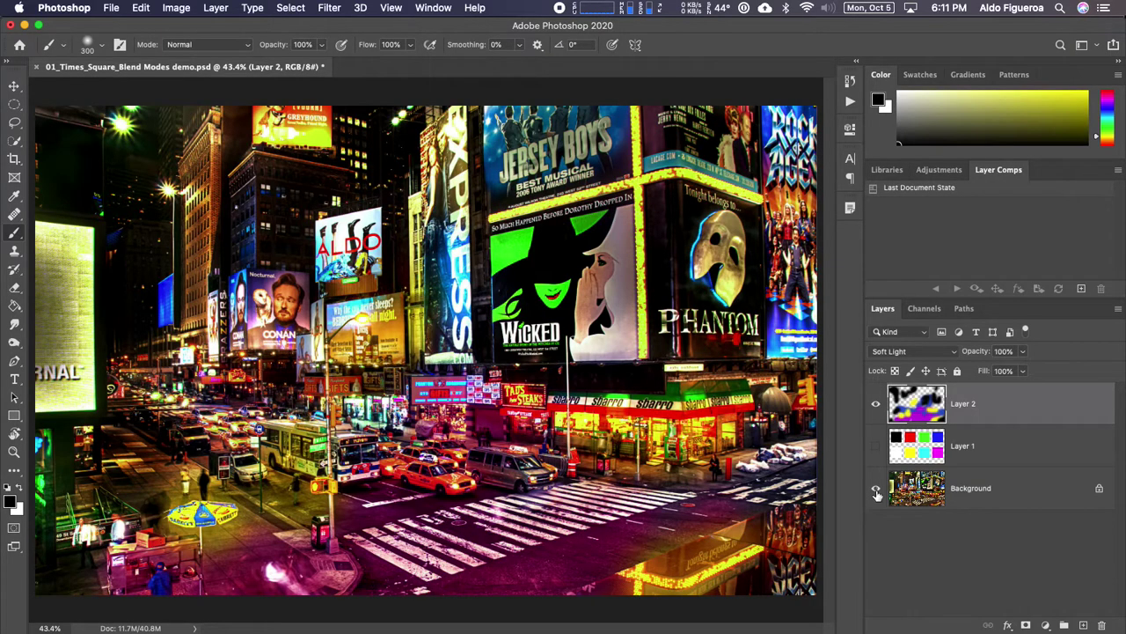
pyautogui.click(909, 352)
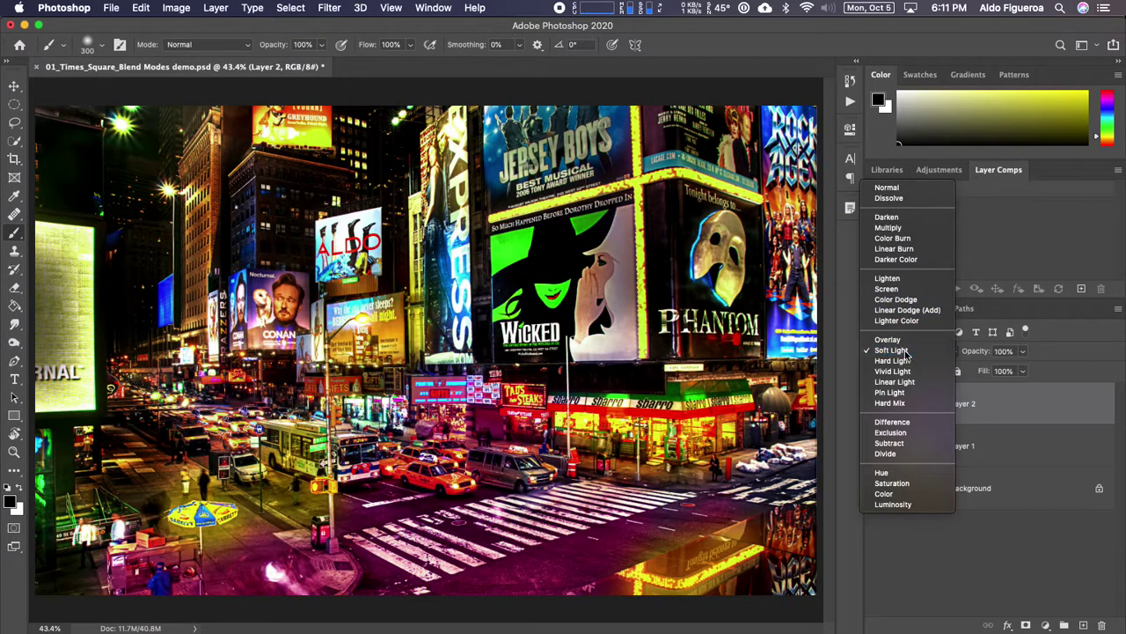
pyautogui.click(909, 351)
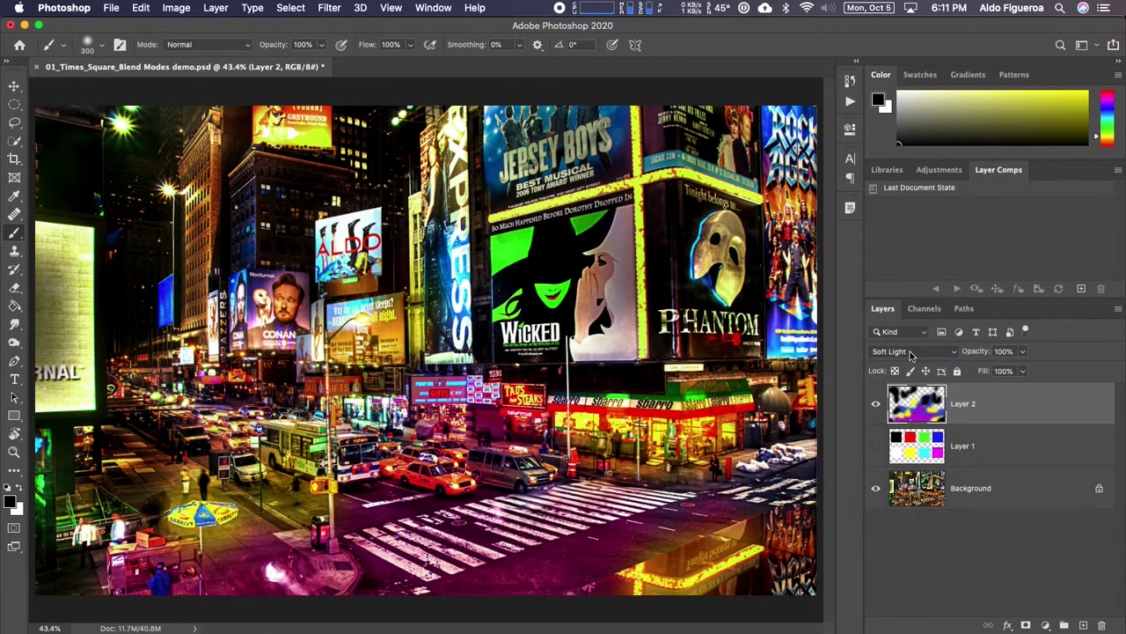